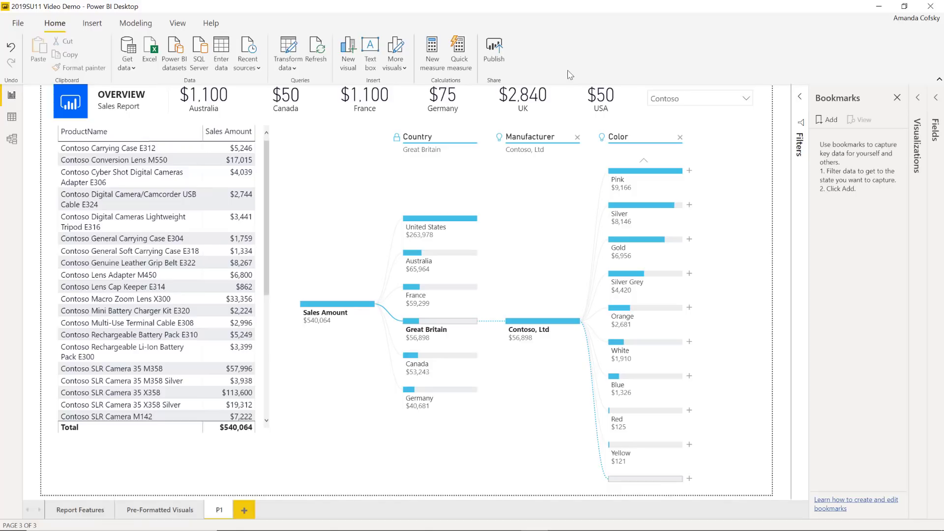
# Bring the 2016 09 06 Contoso Excel workbook with the sales rows to the front.
pyautogui.hotkey('alt', 'Tab')
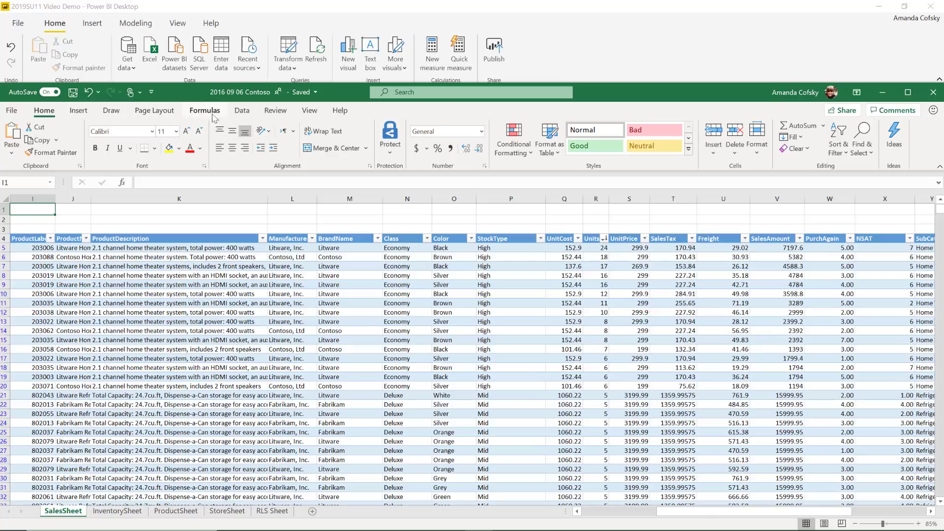
# Close the Contoso sales workbook in Excel to get back to the Power BI report.
pyautogui.click(235, 115)
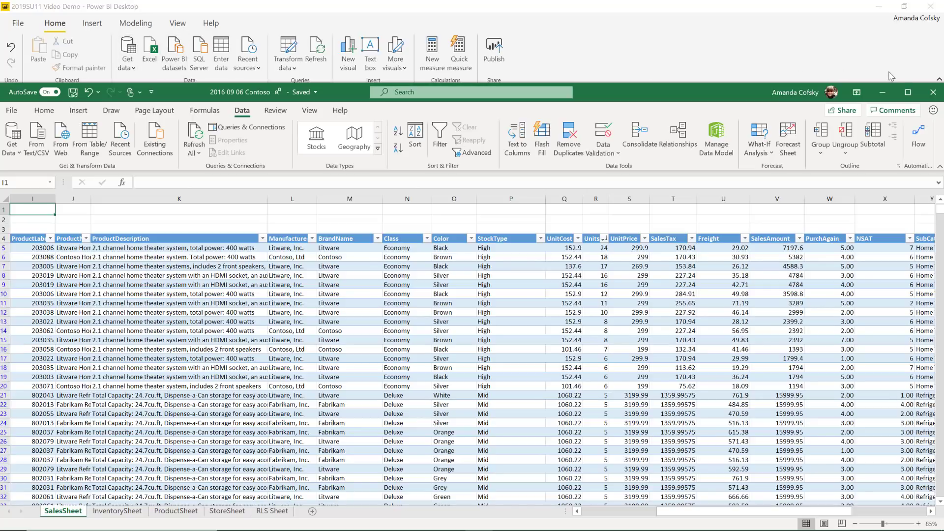
pyautogui.click(926, 96)
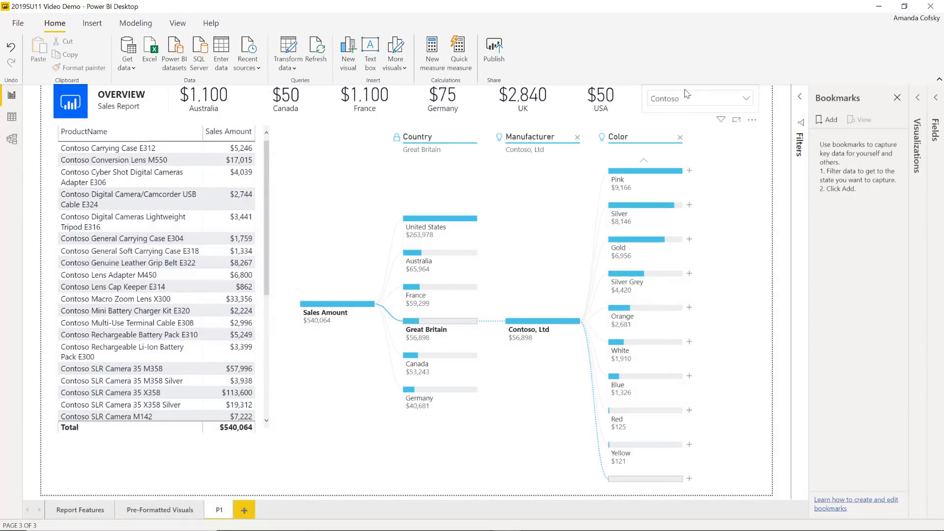
# Apply the dark theme from the View tab's Themes gallery to the sales report.
pyautogui.click(178, 26)
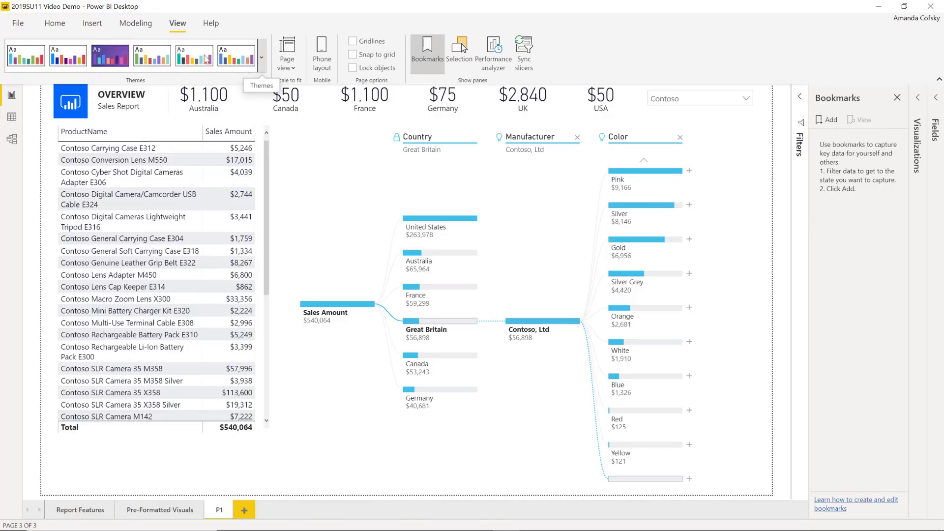
pyautogui.click(264, 67)
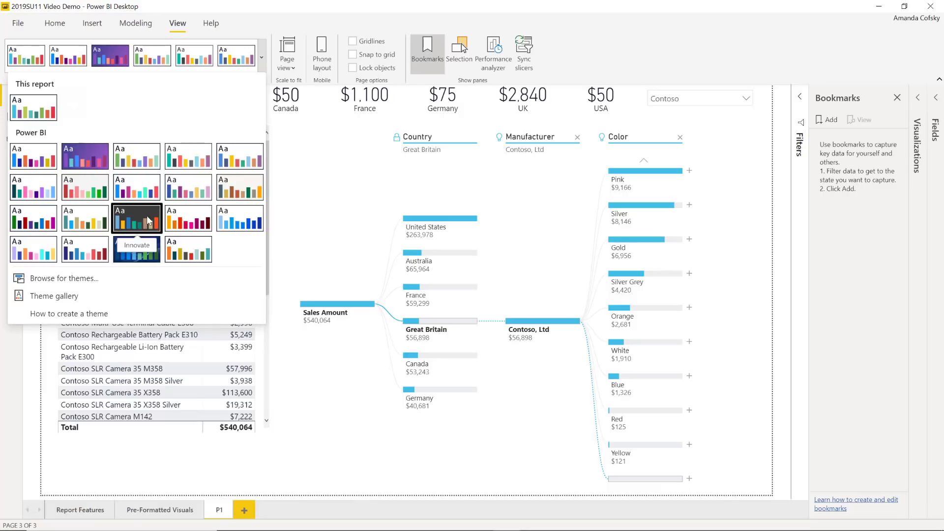
pyautogui.click(157, 247)
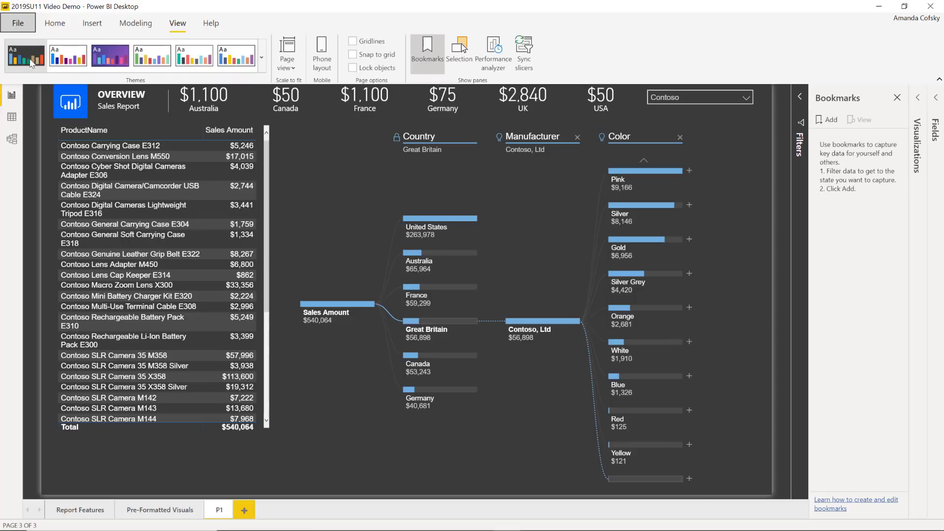
# Hide the Bookmarks pane so the dark-themed report fills a wider canvas.
pyautogui.click(262, 58)
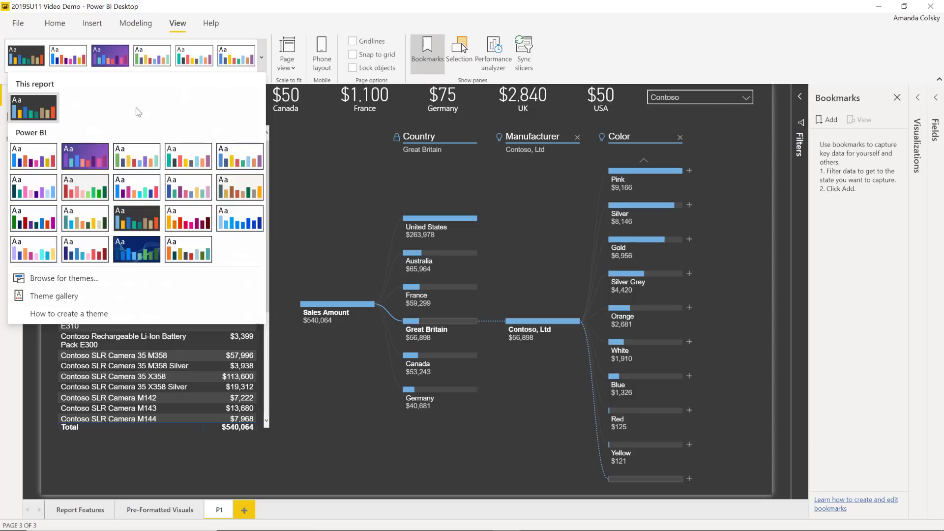
pyautogui.click(270, 59)
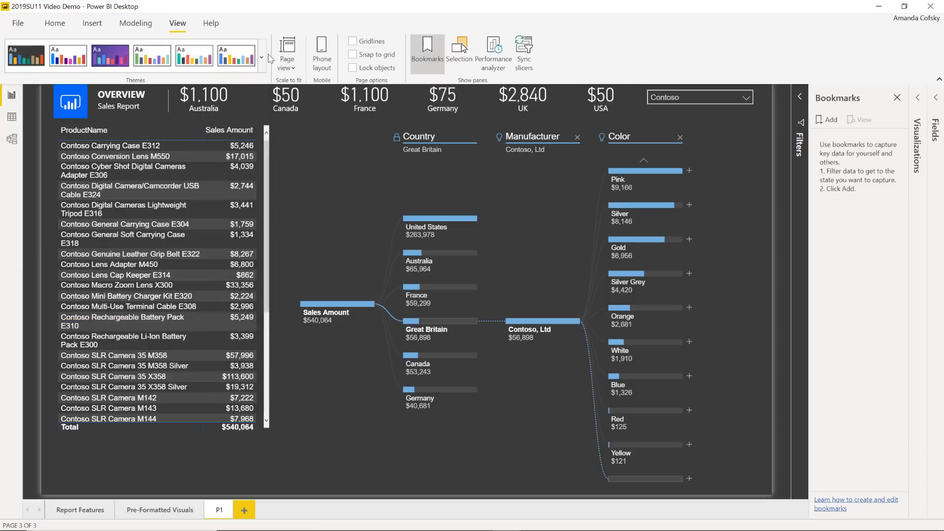
pyautogui.click(428, 55)
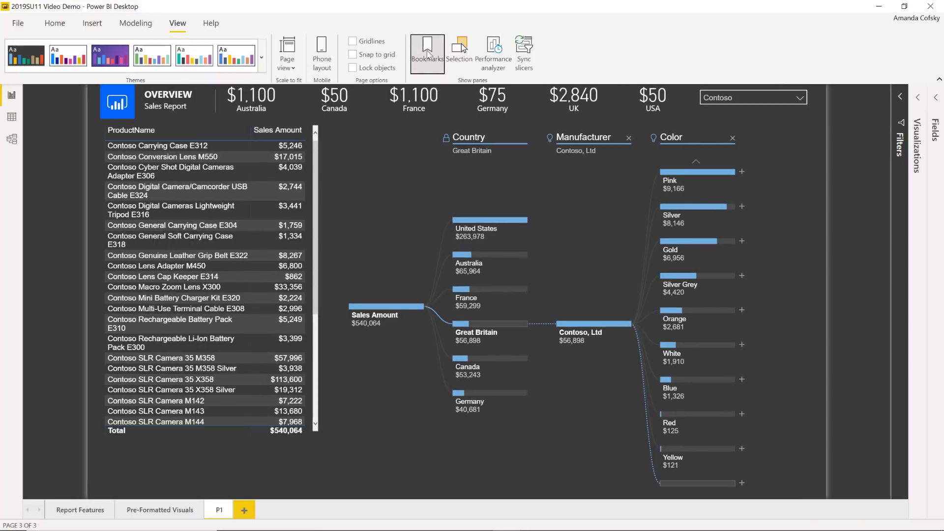
pyautogui.click(54, 27)
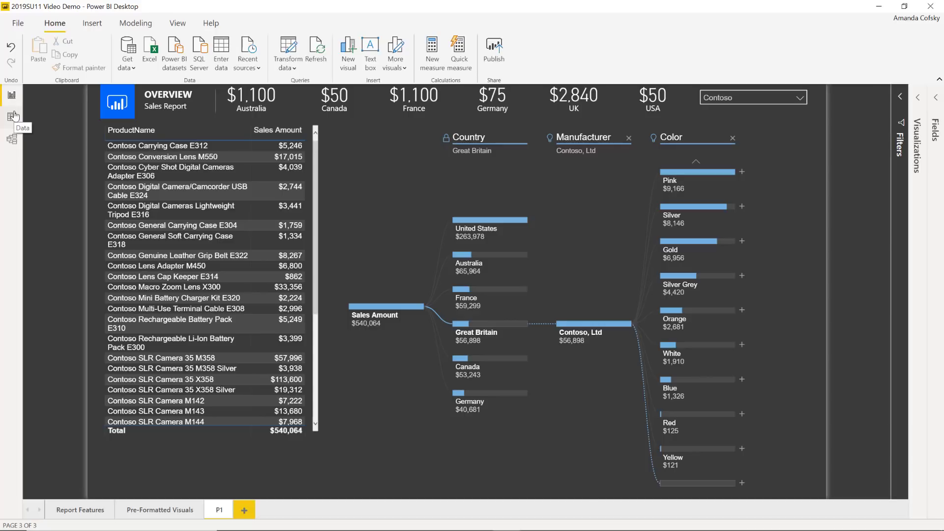
pyautogui.hotkey('alt', 'Tab')
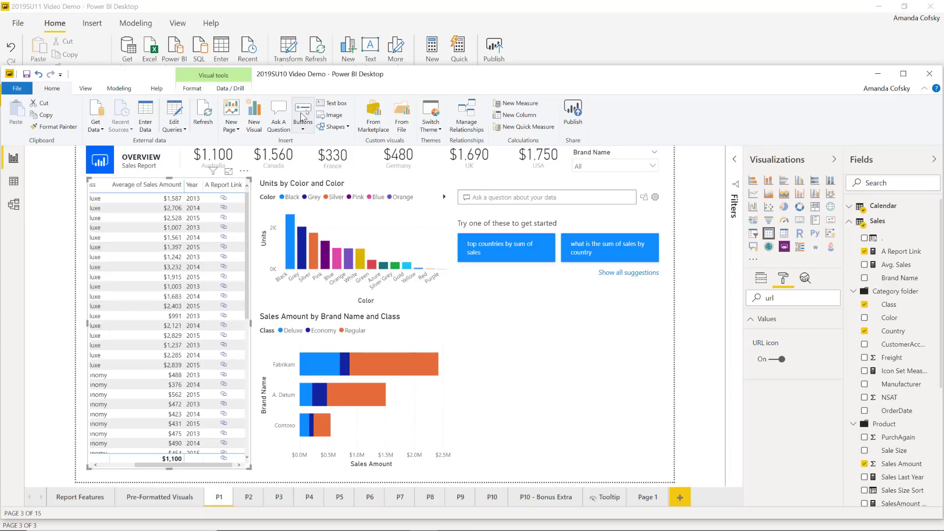
pyautogui.click(14, 182)
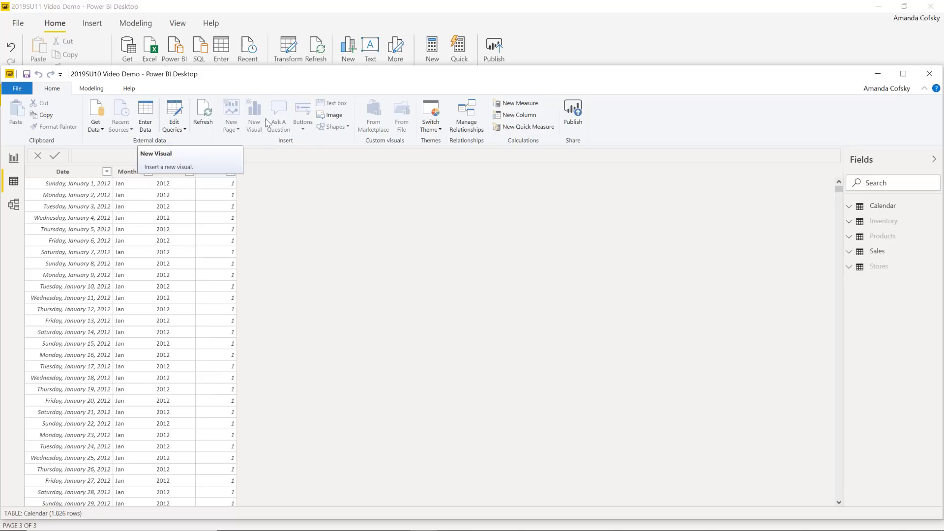
pyautogui.click(580, 30)
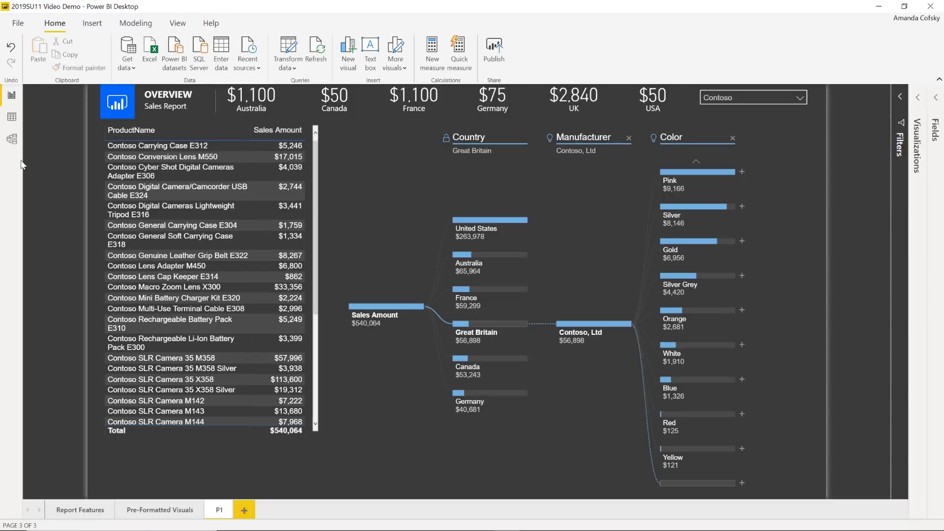
pyautogui.click(14, 120)
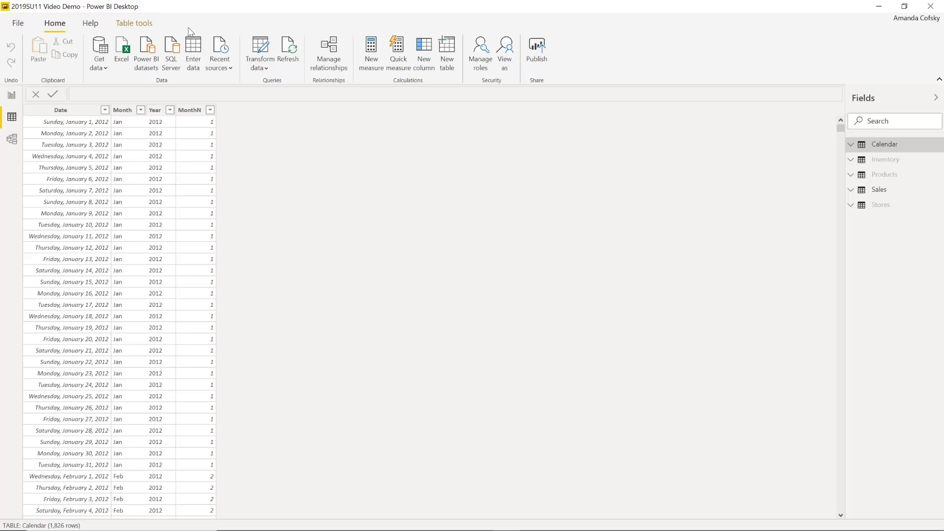
pyautogui.click(850, 192)
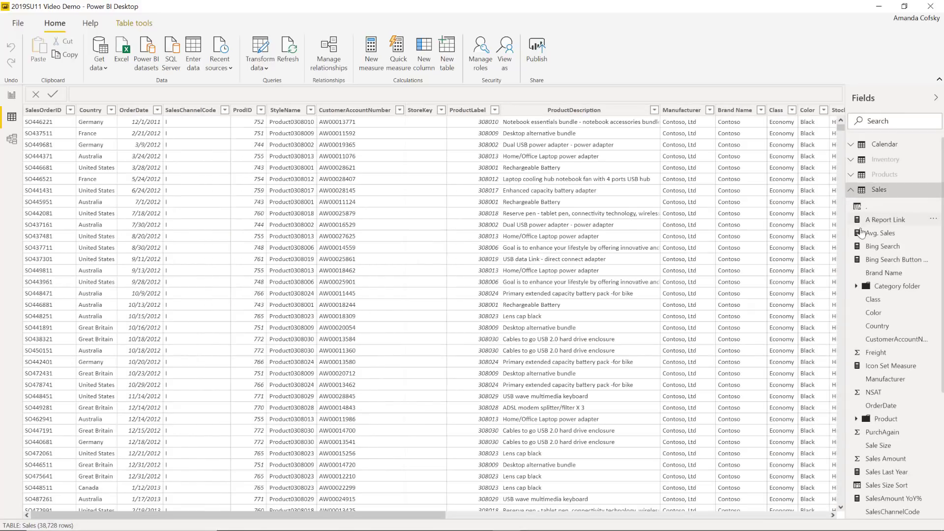
pyautogui.click(886, 249)
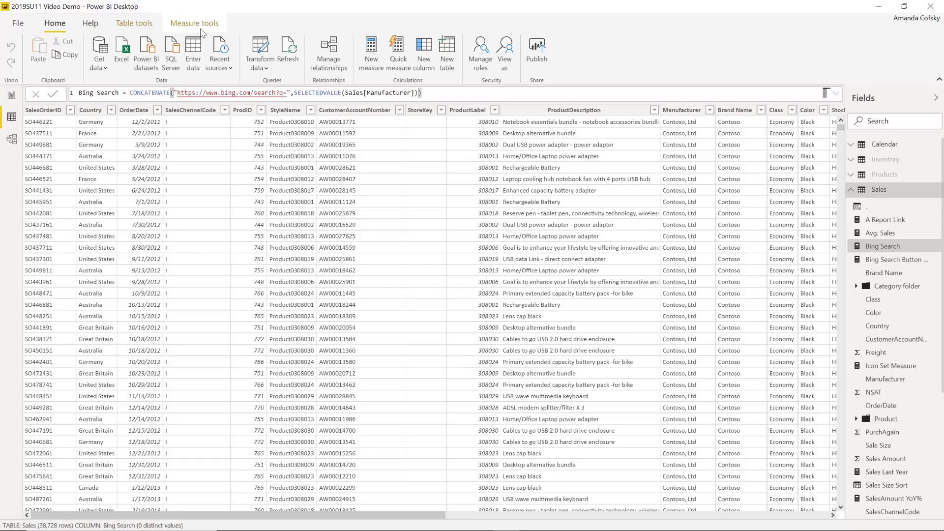
pyautogui.click(200, 26)
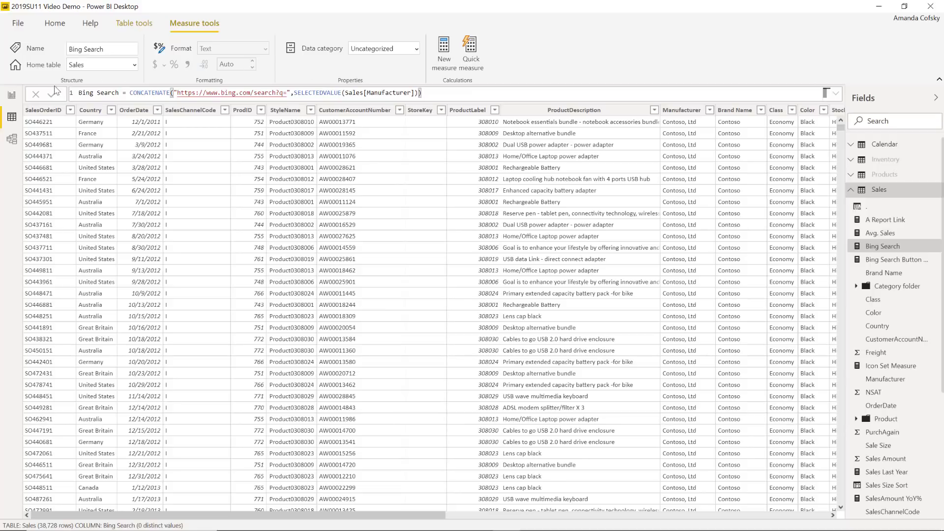
pyautogui.click(12, 96)
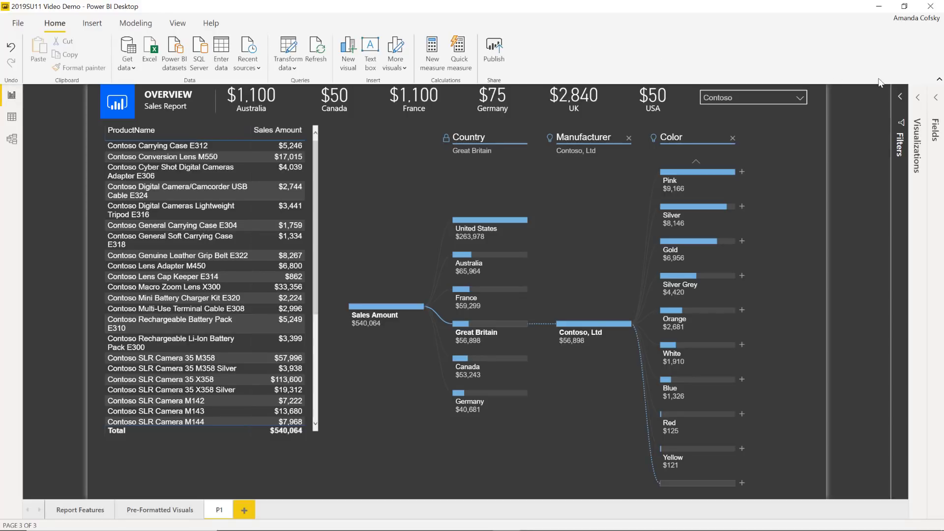
# Change the ribbon to the simplified single-row layout with icon-only commands.
pyautogui.click(939, 81)
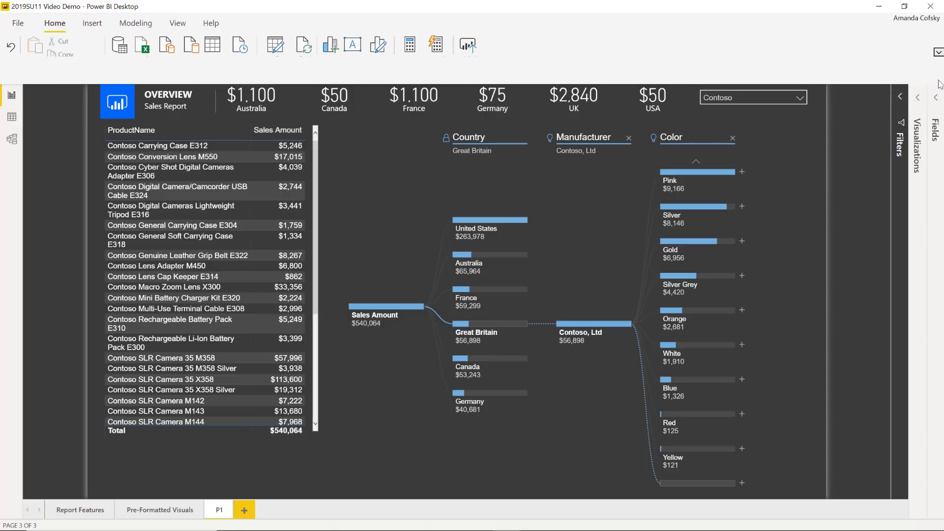
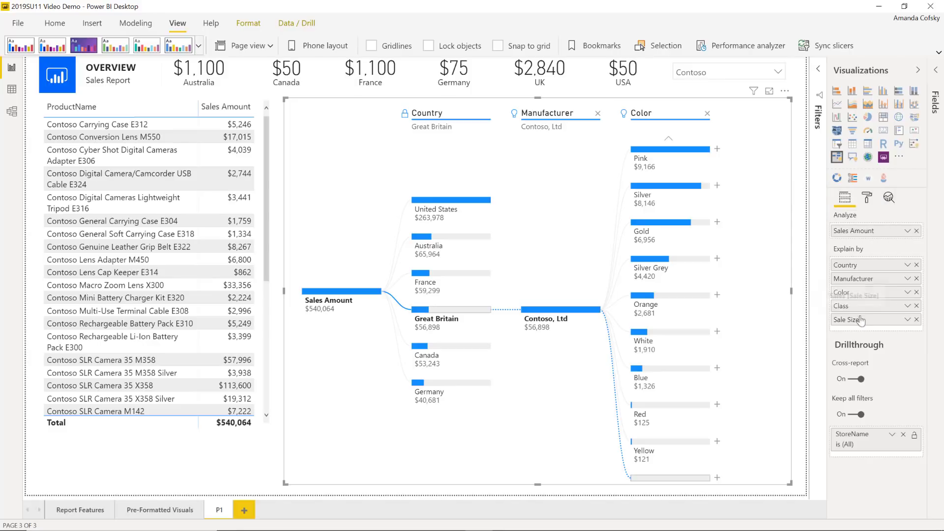
# Remove the Color, Manufacturer and Country levels, leaving only the $540,064 Sales Amount root.
pyautogui.click(707, 114)
pyautogui.click(598, 114)
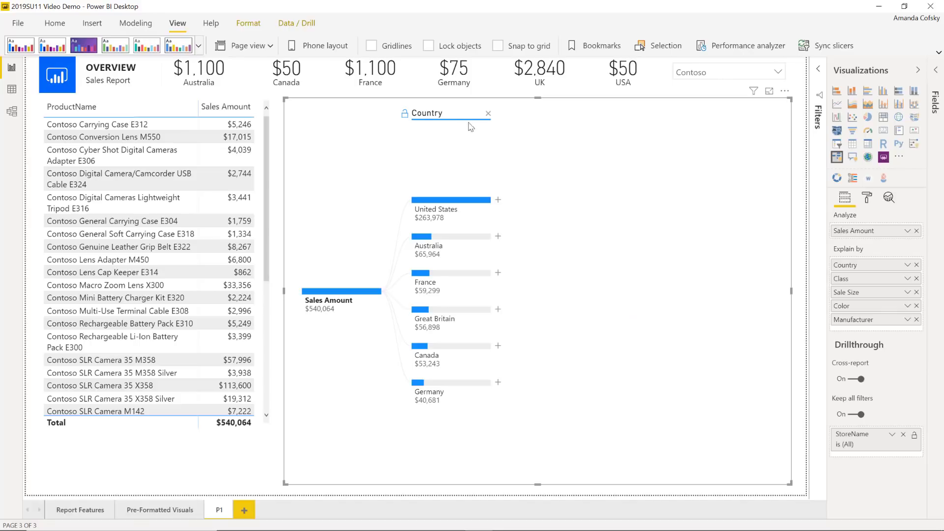
pyautogui.click(490, 115)
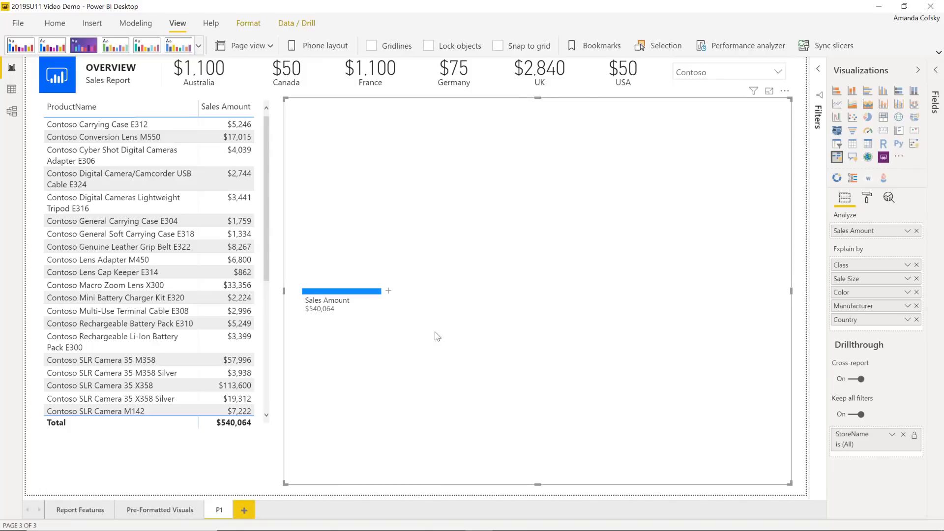
# Split Sales Amount by Sale Size into Medium ($391,746) and Small ($148,319).
pyautogui.click(388, 291)
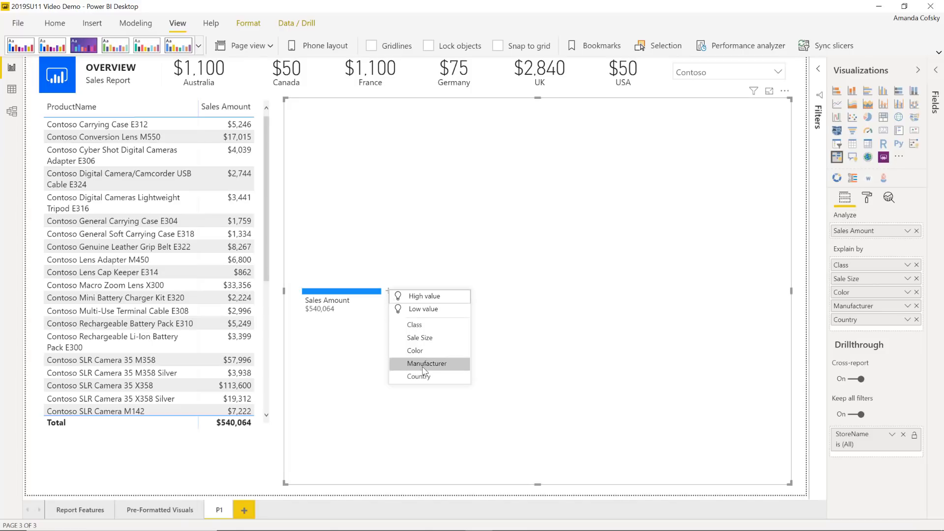
pyautogui.click(421, 338)
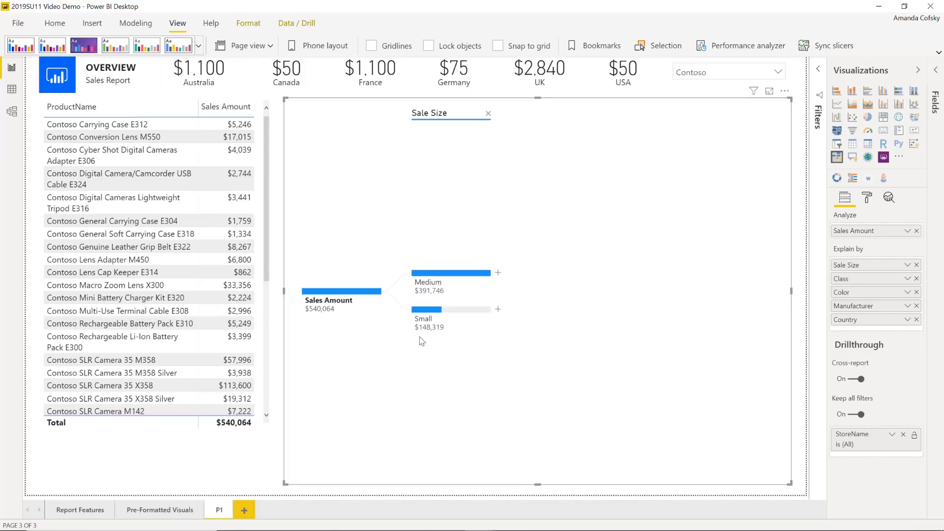
pyautogui.click(499, 274)
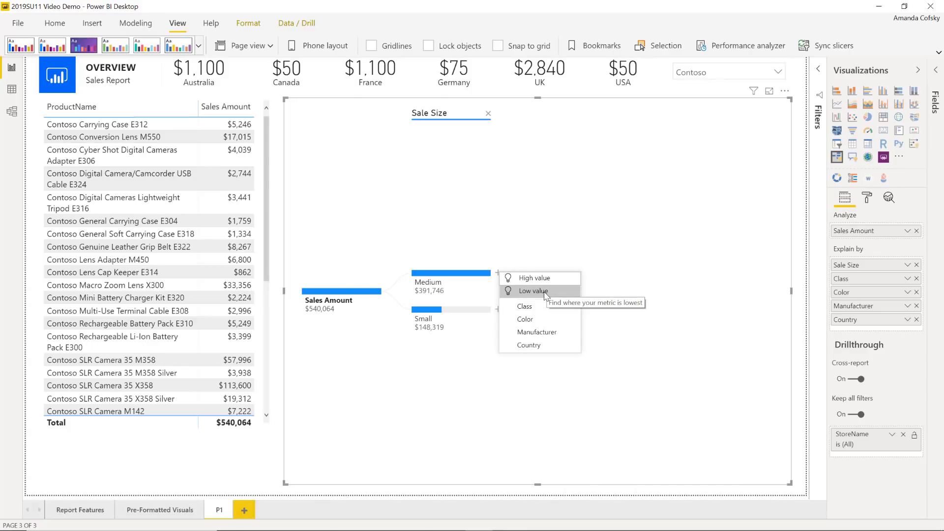
# Drill Medium by its high-value Manufacturer split, then Contoso, Ltd by its low-value Color split.
pyautogui.click(533, 278)
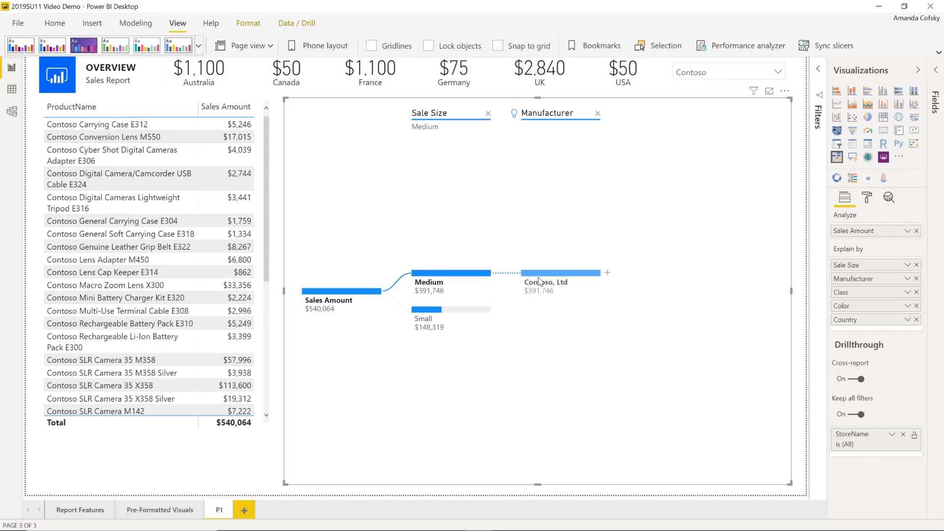
pyautogui.click(607, 273)
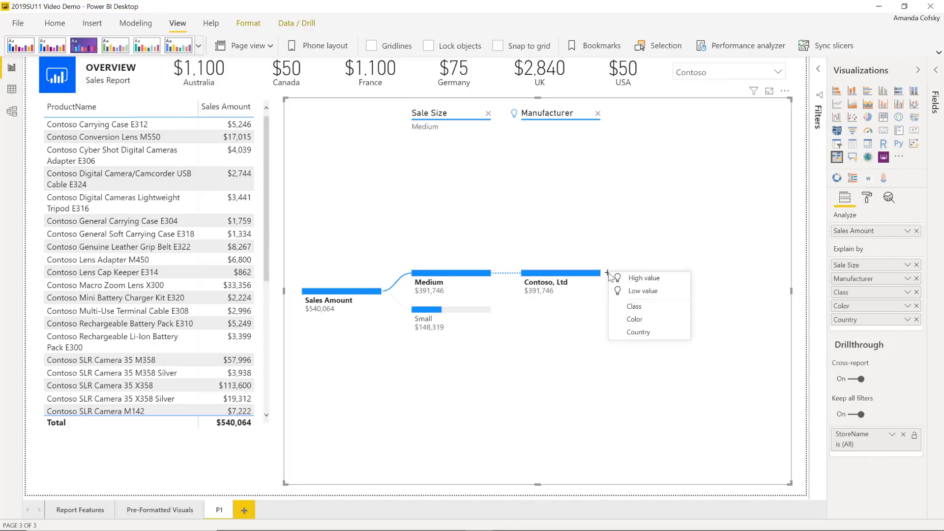
pyautogui.click(631, 295)
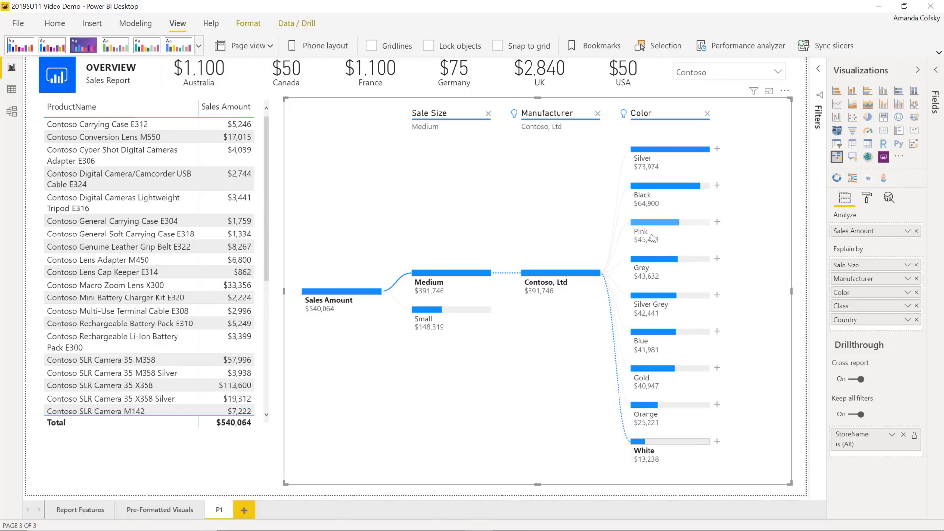
pyautogui.moveTo(624, 118)
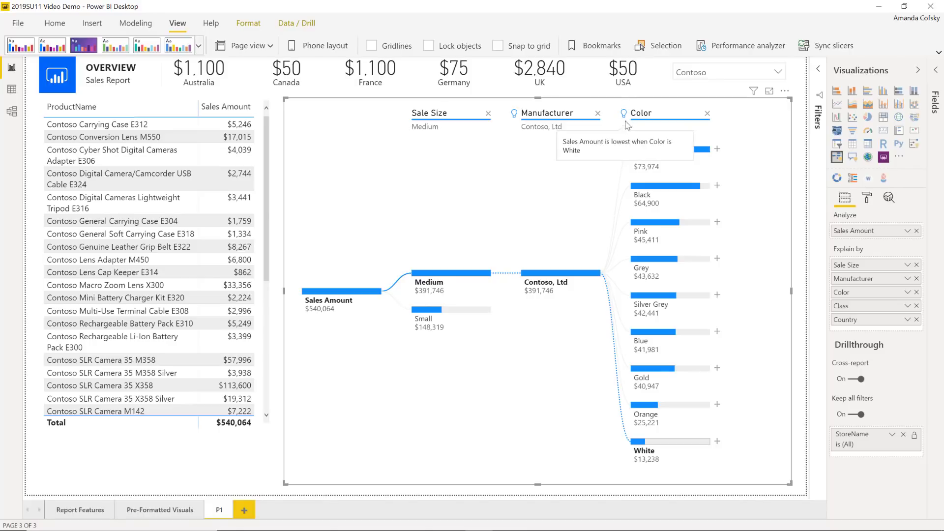
pyautogui.moveTo(515, 116)
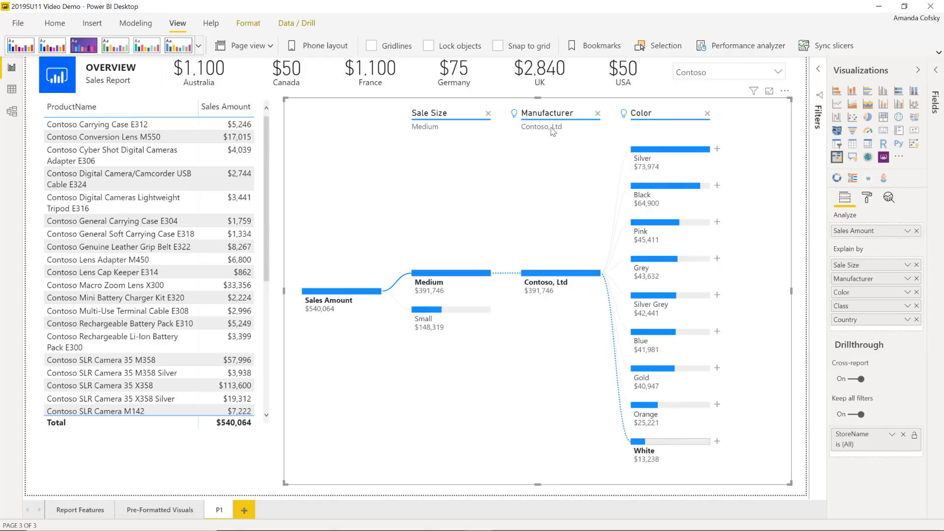
# Uncheck Contoso in the manufacturer slicer so the page shows all manufacturers ($4,457,032).
pyautogui.click(704, 75)
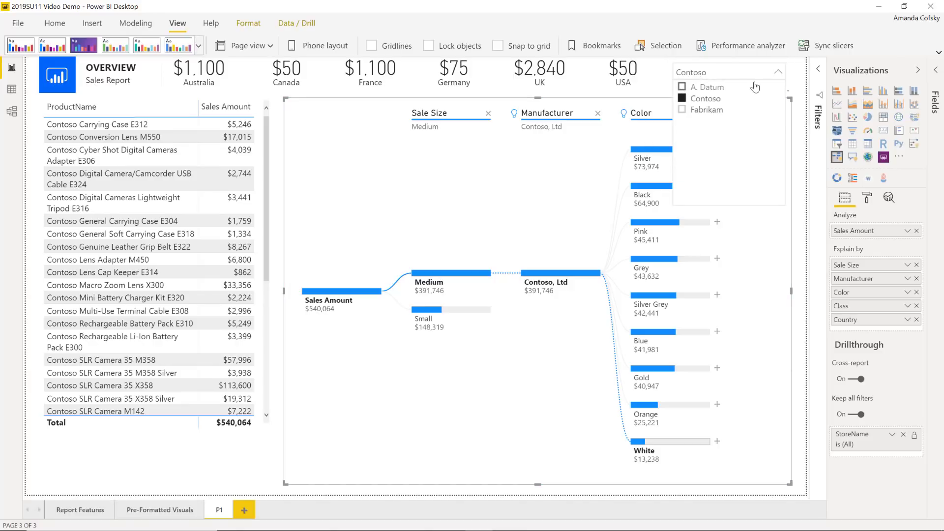
pyautogui.click(682, 99)
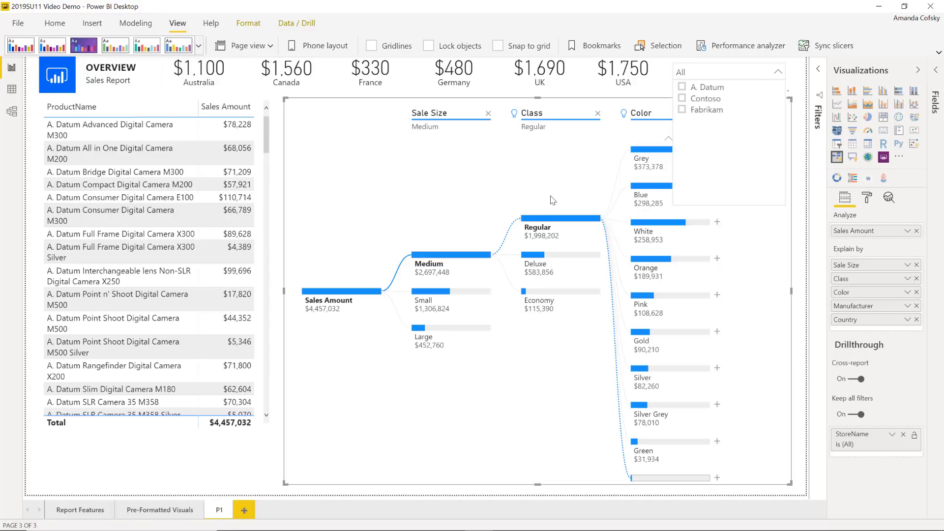
pyautogui.click(552, 170)
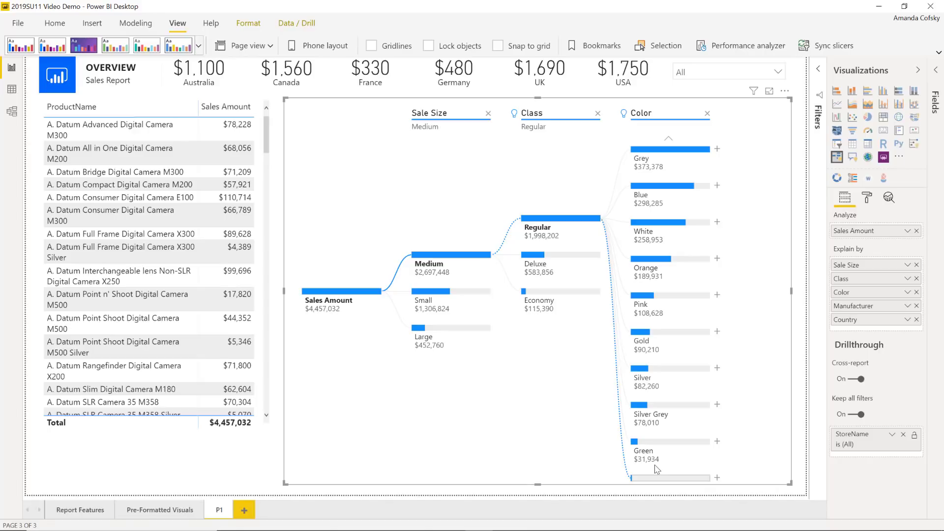
# Split Pink ($108,628) by Country and reposition the tree to fit the visual.
pyautogui.click(718, 295)
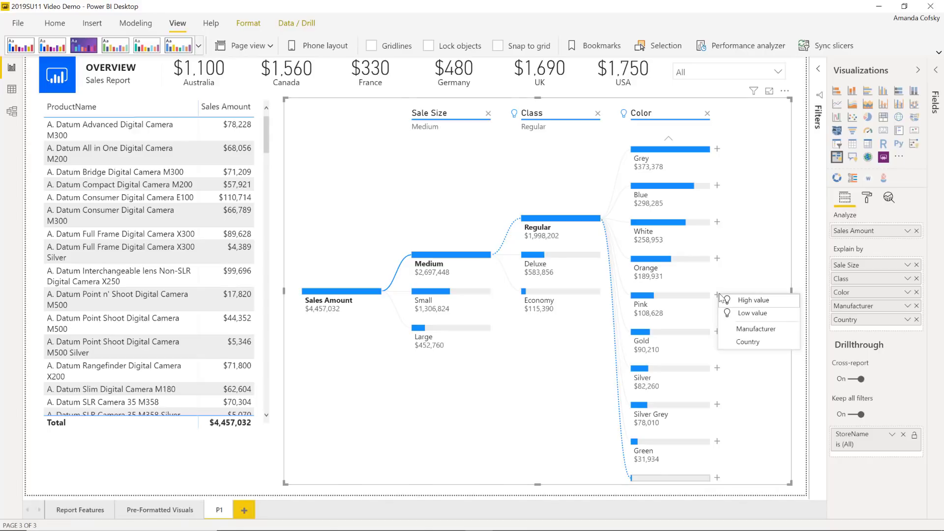
pyautogui.click(742, 343)
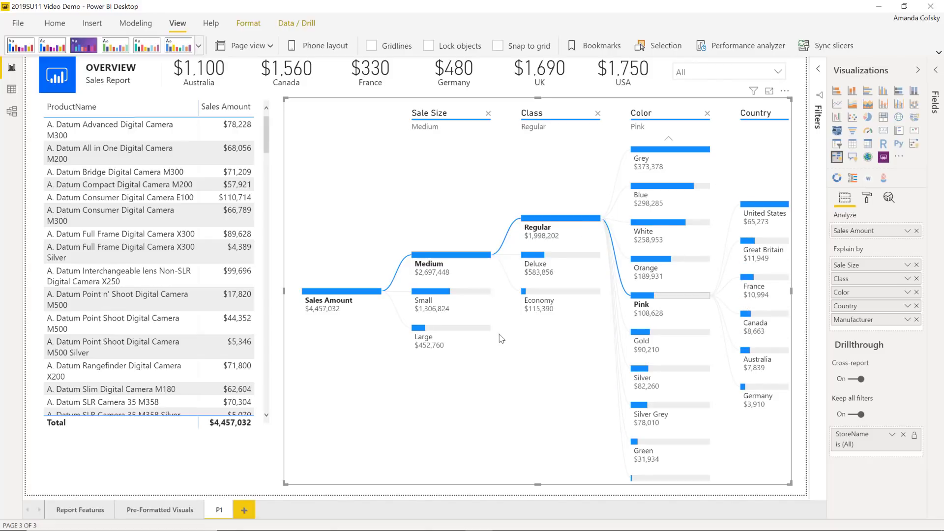
pyautogui.moveTo(559, 377); pyautogui.dragTo(485, 348)
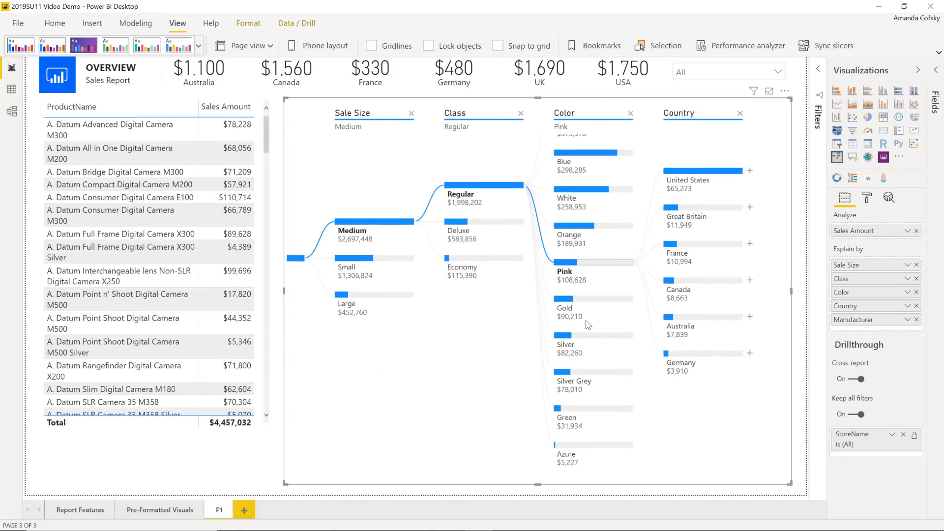
pyautogui.scroll(-3, 588, 325)
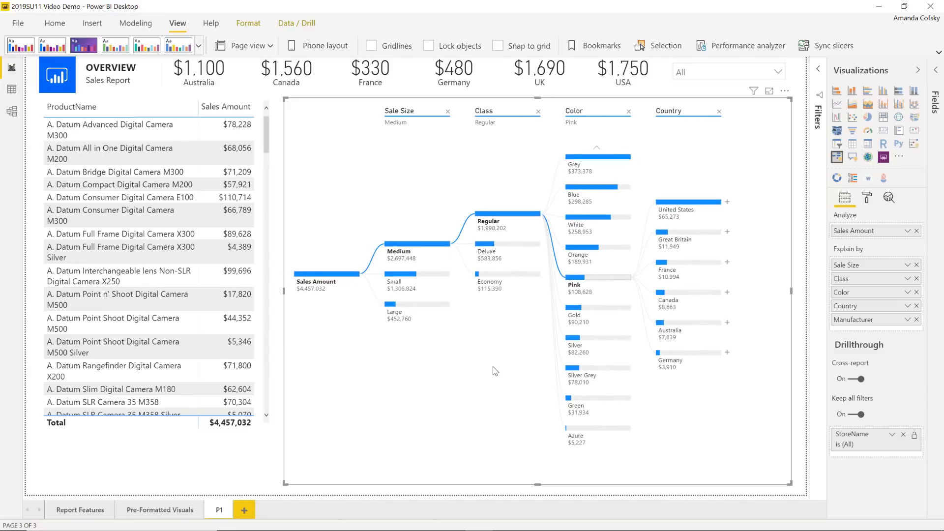
pyautogui.moveTo(495, 359)
pyautogui.mouseDown()
pyautogui.moveTo(493, 394)
pyautogui.moveTo(498, 354)
pyautogui.mouseUp()
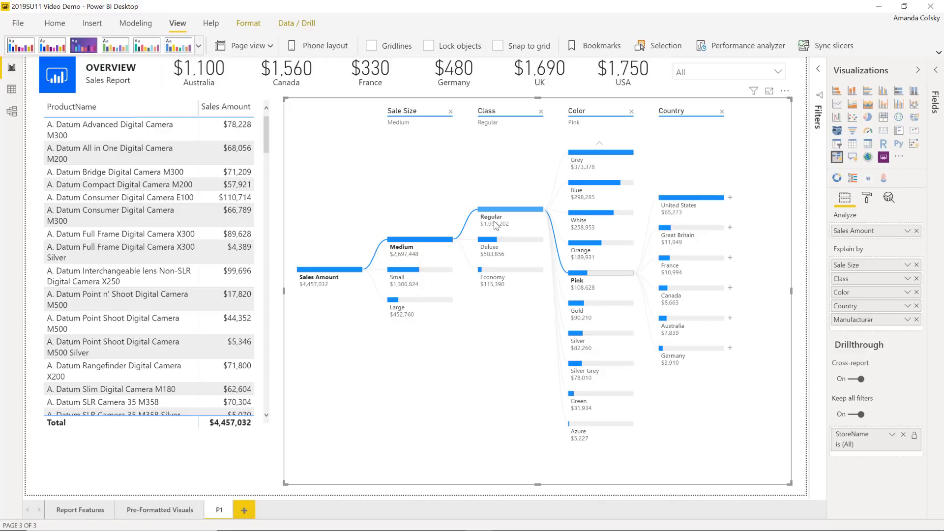
pyautogui.click(691, 198)
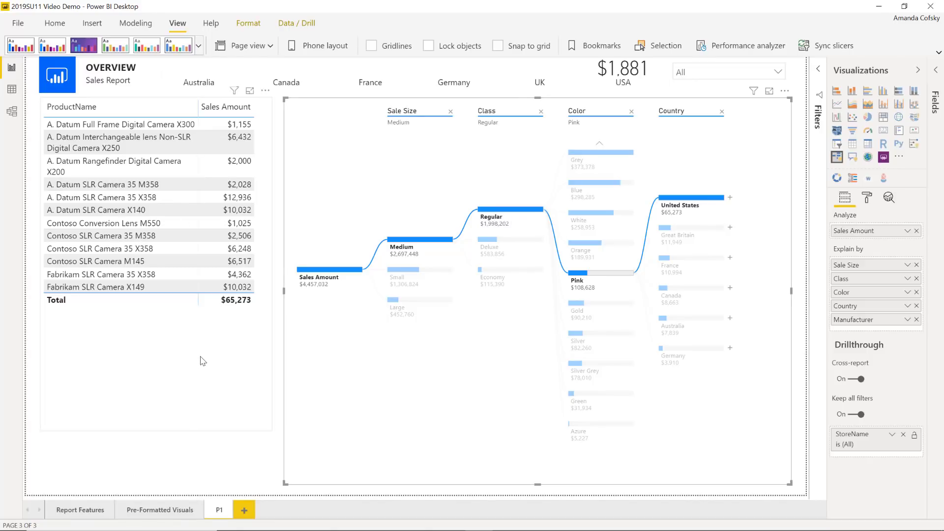
pyautogui.click(473, 384)
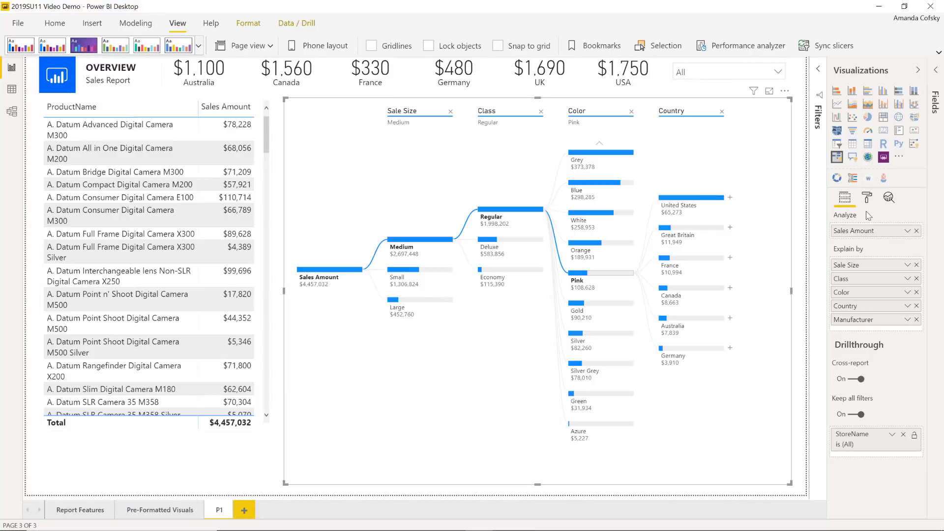
# Set the decomposition tree's Density to Sparse in the Format pane's Tree settings.
pyautogui.click(868, 197)
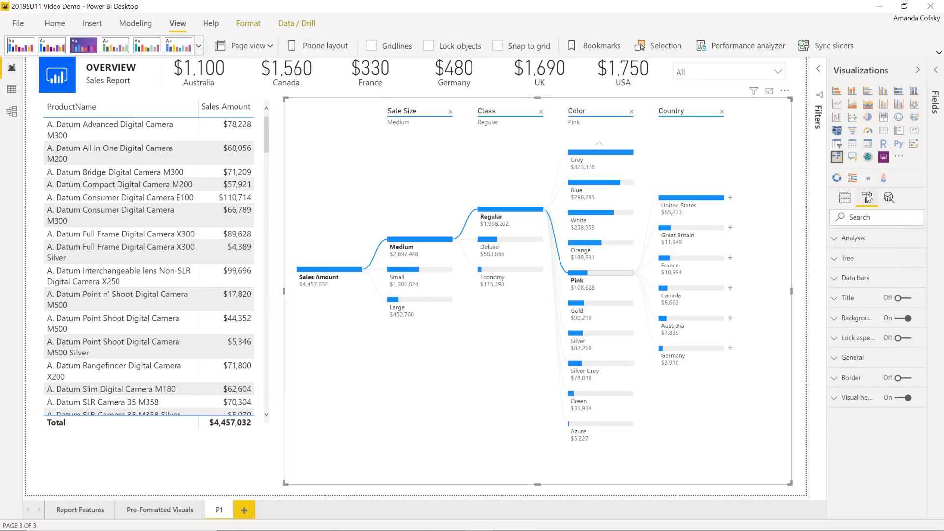
pyautogui.click(846, 285)
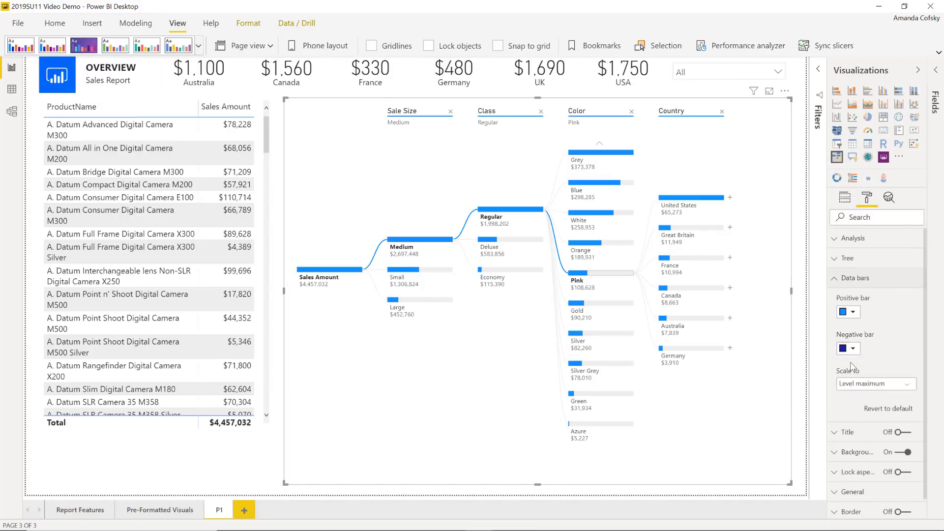
pyautogui.click(865, 279)
pyautogui.click(847, 266)
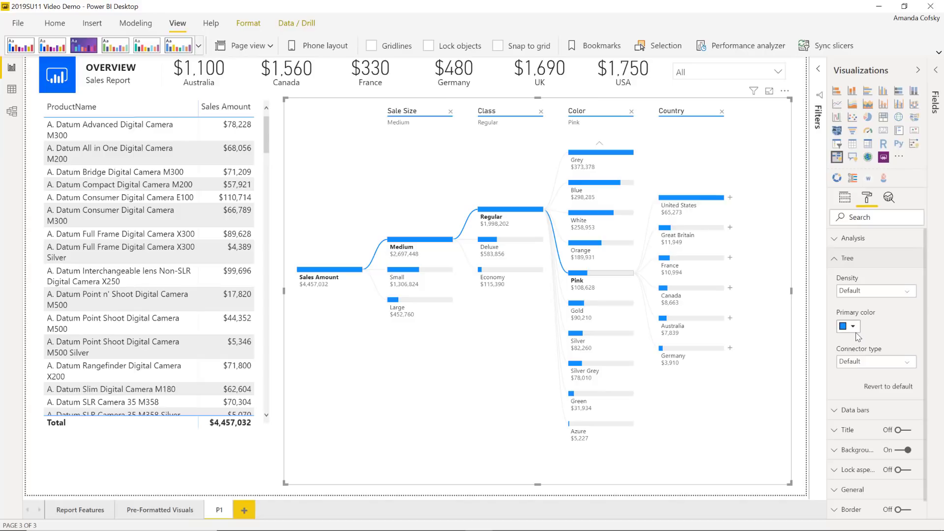
pyautogui.click(858, 294)
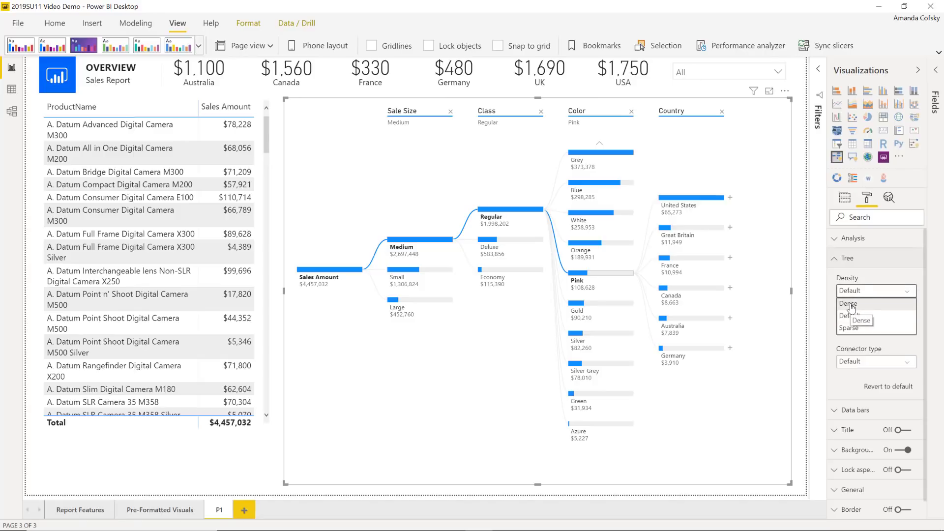
pyautogui.click(851, 305)
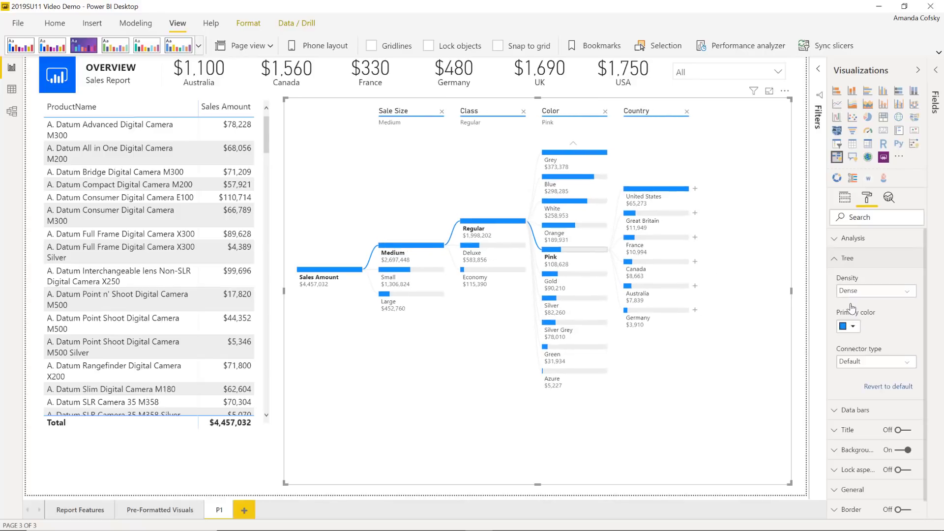
pyautogui.click(865, 291)
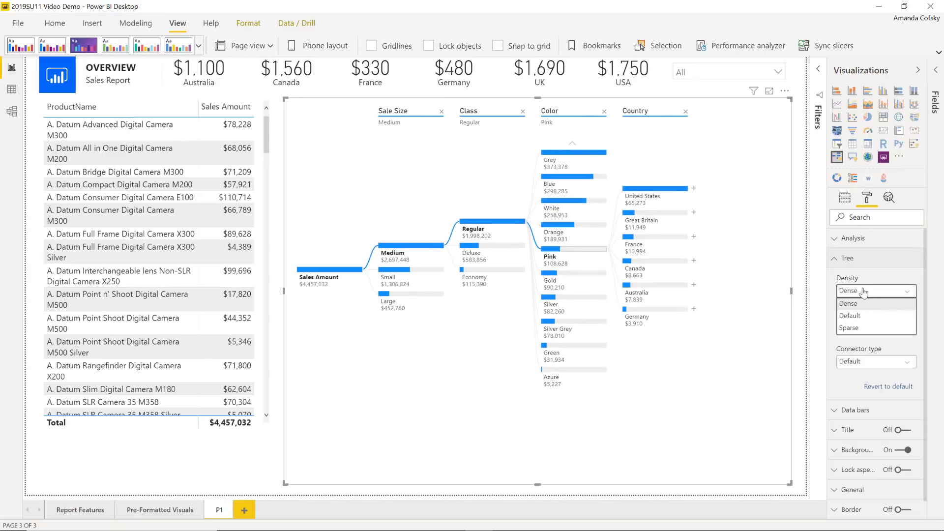
pyautogui.click(861, 329)
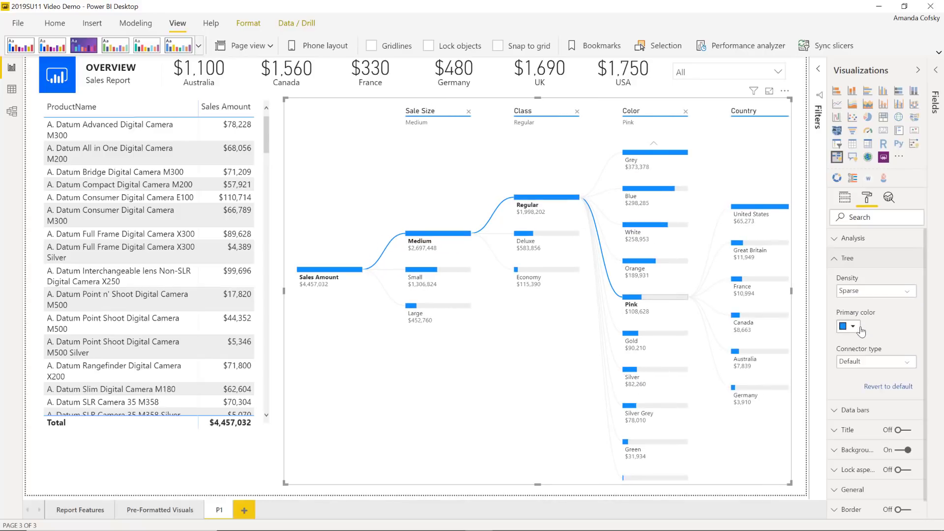
# Try Round connectors, revert Connector type to Default, and collapse the Tree card.
pyautogui.click(862, 365)
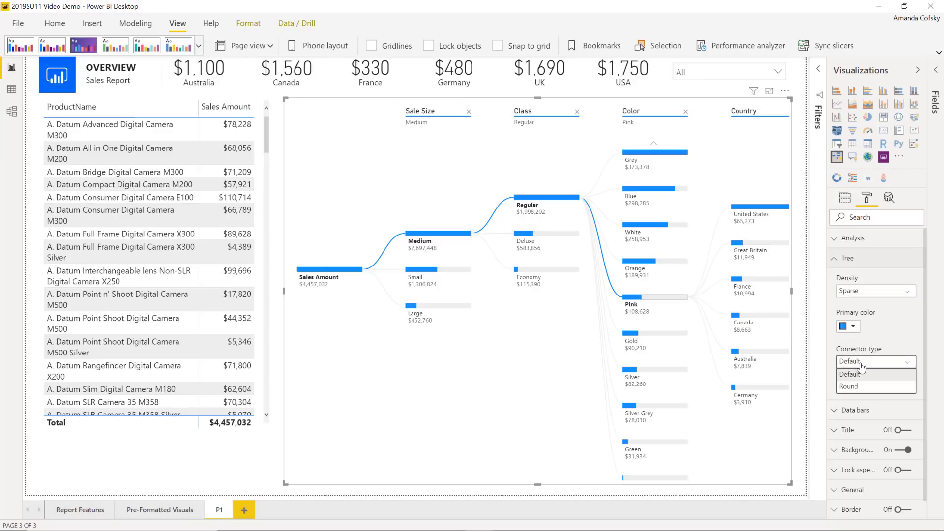
pyautogui.click(853, 387)
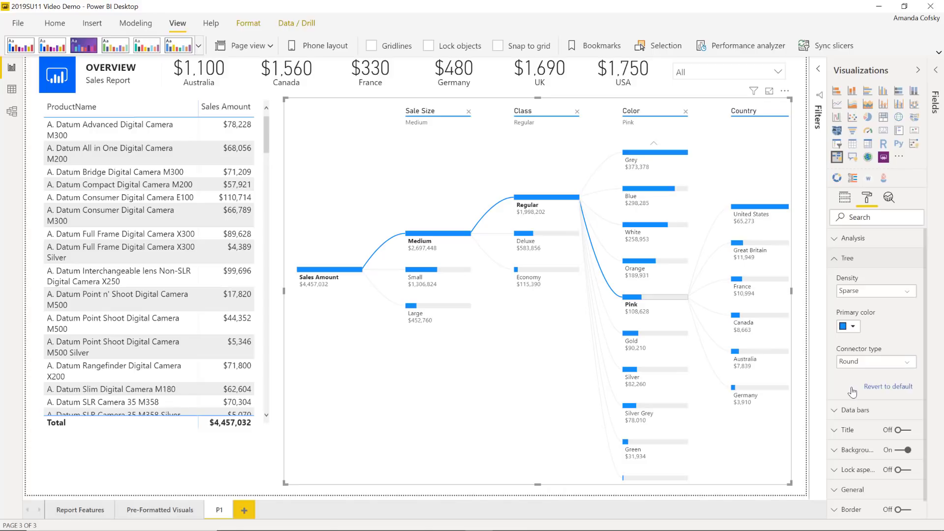
pyautogui.click(854, 364)
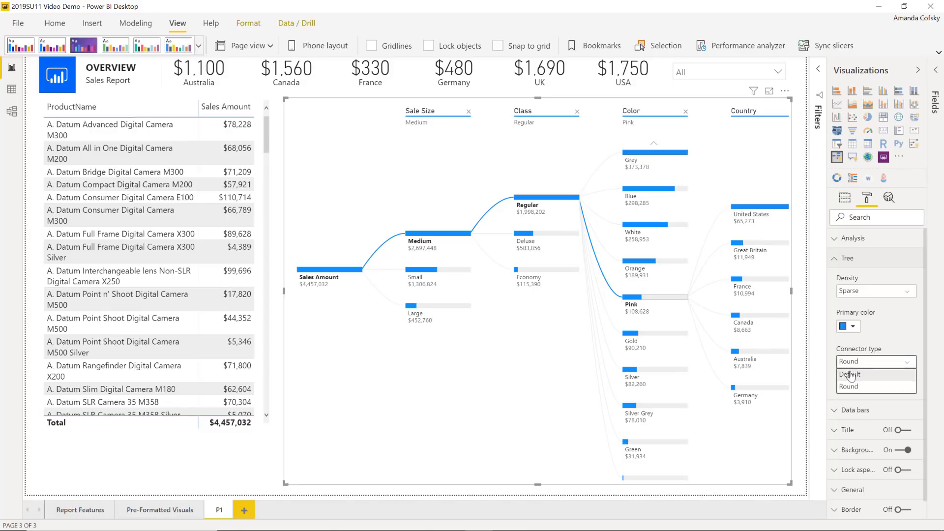
pyautogui.click(856, 375)
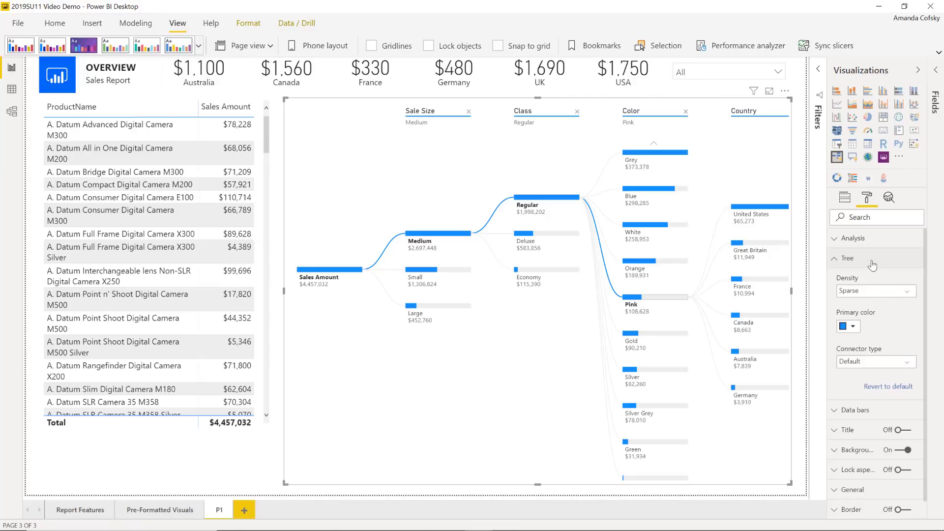
pyautogui.click(872, 266)
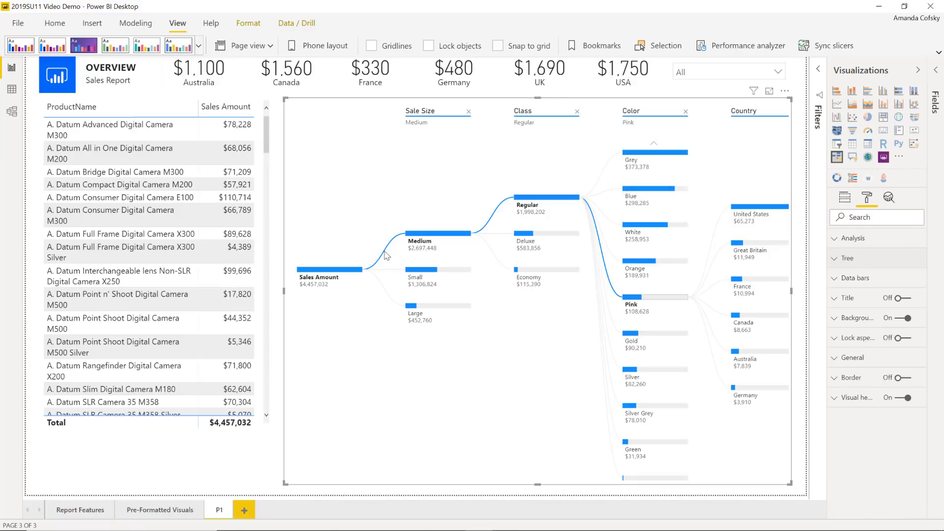
# Lock the Sale Size level header of the decomposition tree.
pyautogui.moveTo(426, 246)
pyautogui.click(399, 114)
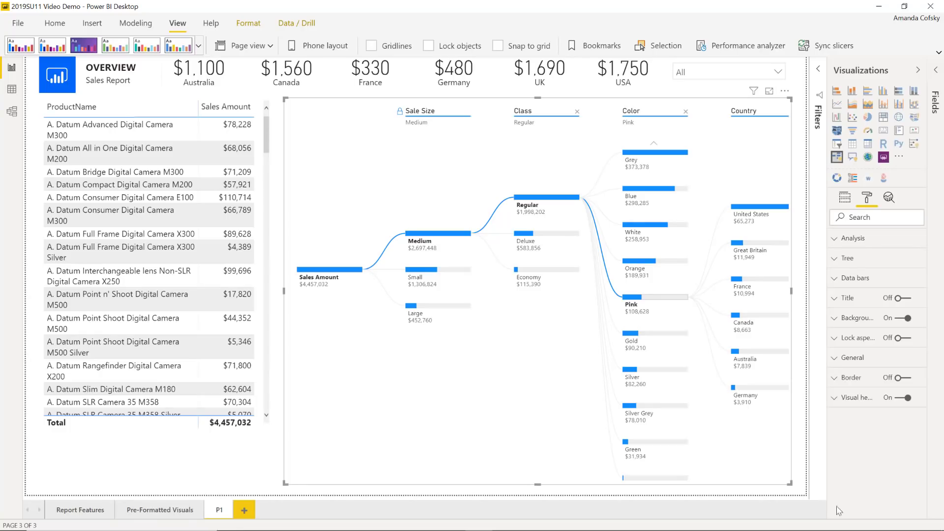
# Insert an Information button and stretch it beneath the product table to the table's width.
pyautogui.click(251, 455)
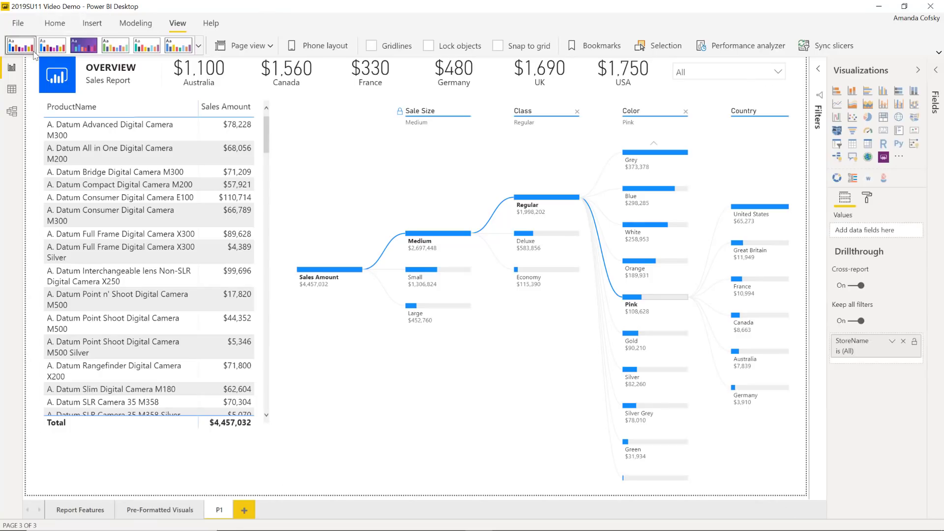
pyautogui.click(54, 23)
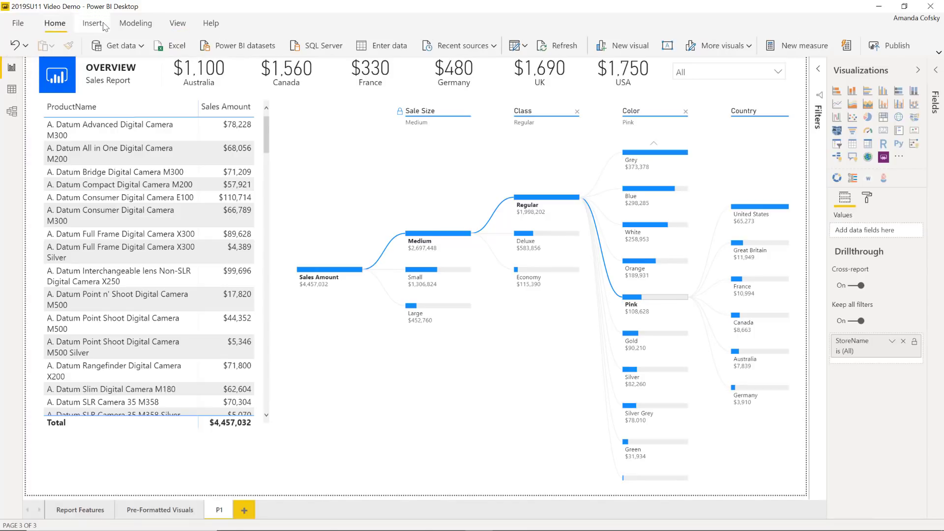
pyautogui.click(92, 23)
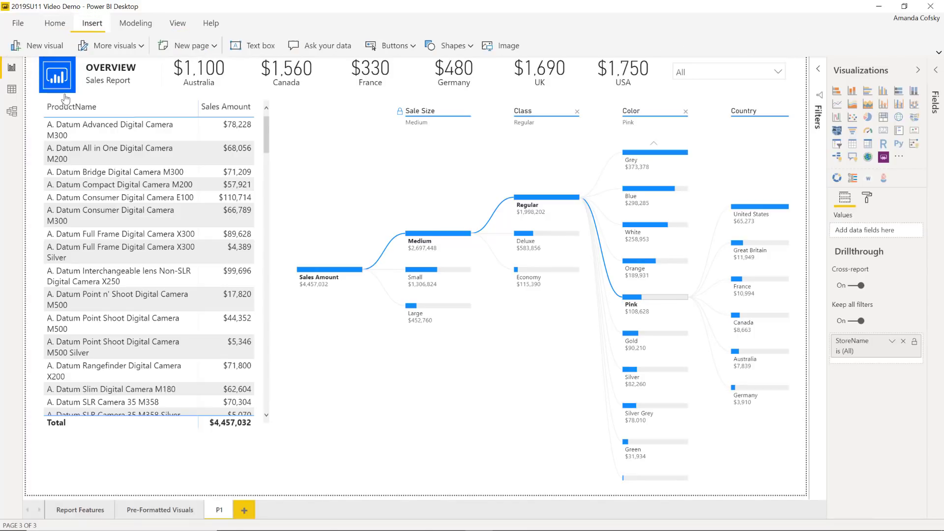
pyautogui.click(395, 49)
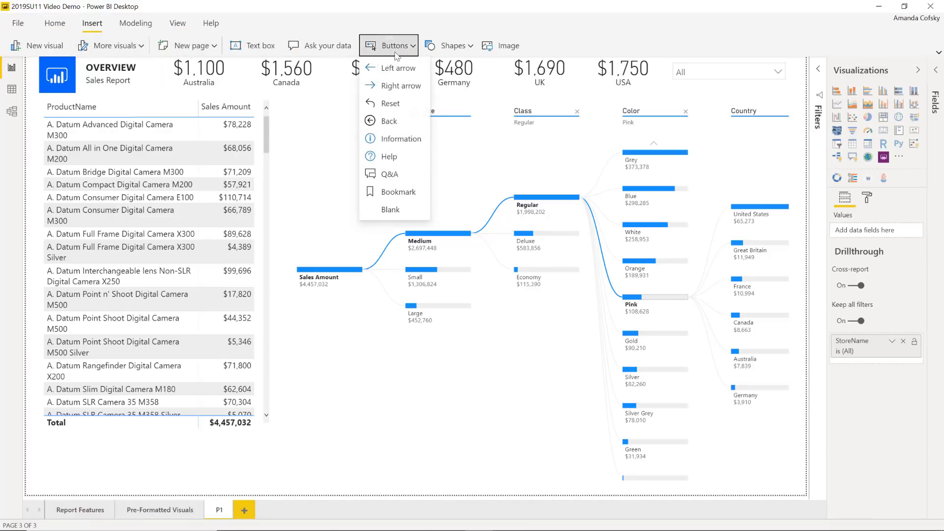
pyautogui.click(399, 139)
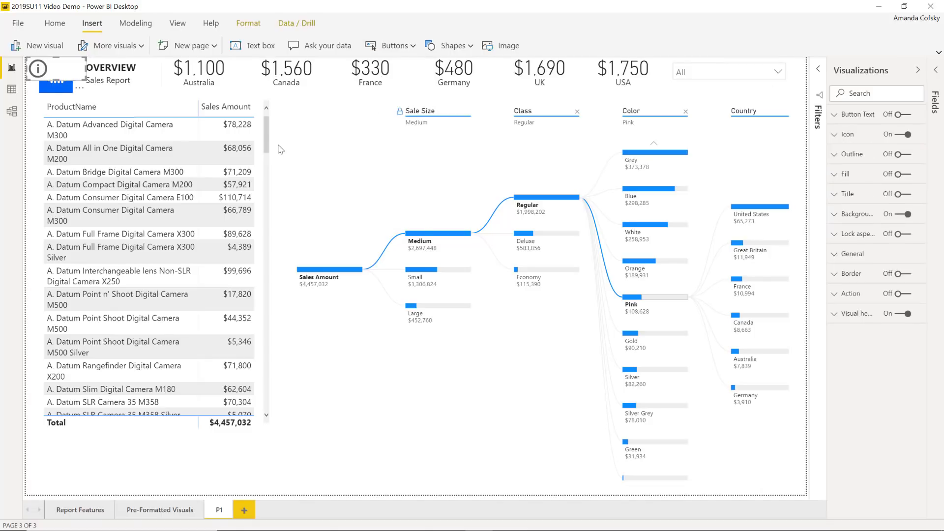
pyautogui.moveTo(47, 67); pyautogui.dragTo(271, 488)
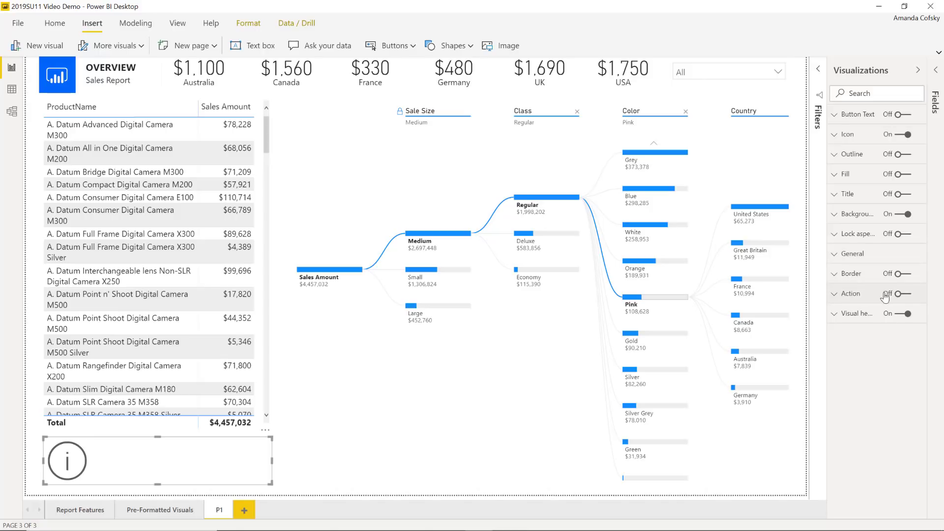
# Turn on the button's Web URL action, conditionally formatted from the Bing Search field.
pyautogui.click(897, 294)
pyautogui.click(862, 295)
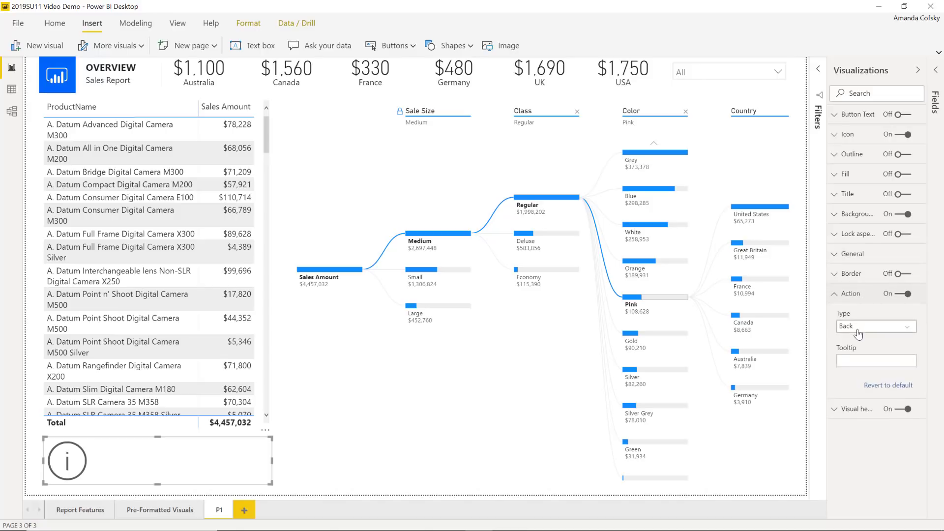
pyautogui.click(858, 329)
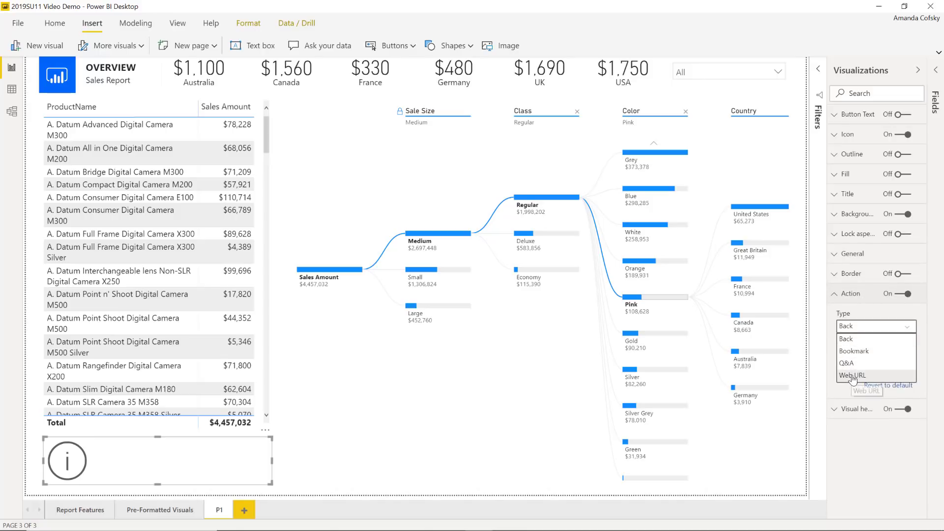
pyautogui.click(854, 376)
pyautogui.click(914, 348)
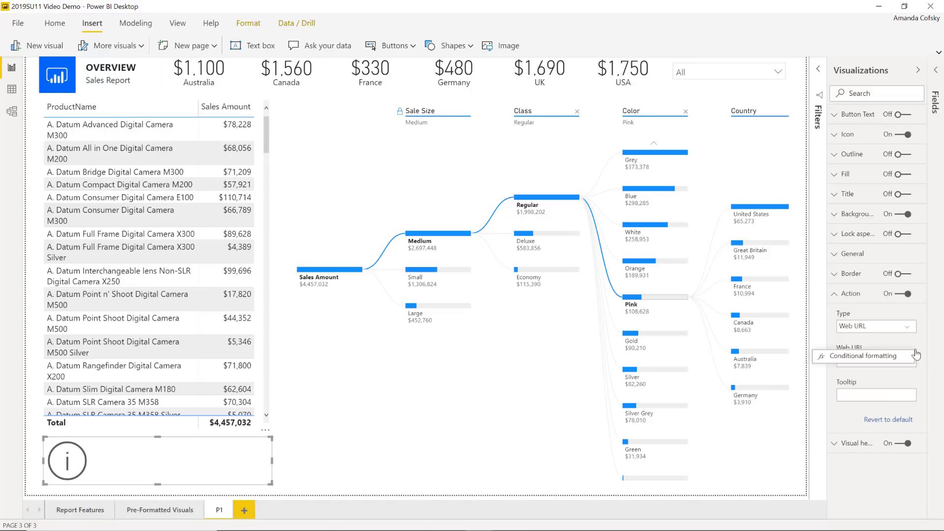
pyautogui.click(880, 360)
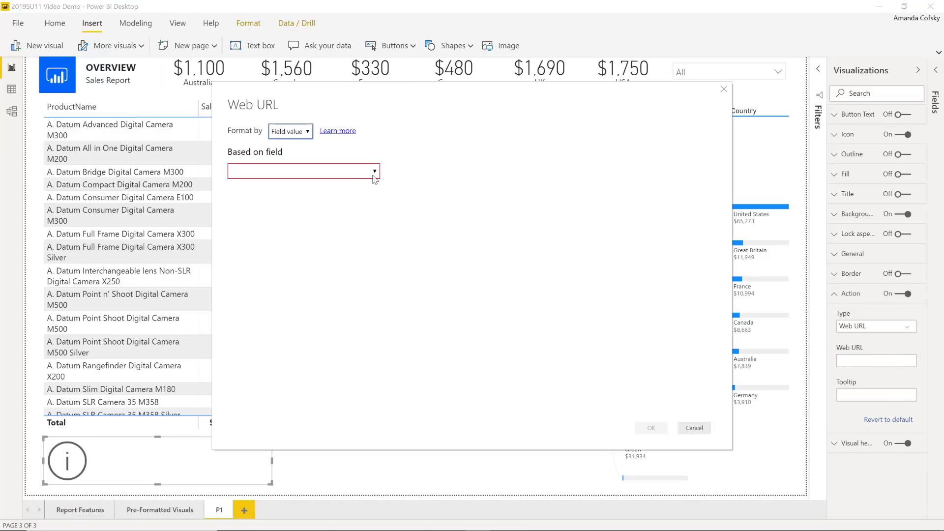
pyautogui.click(375, 172)
pyautogui.click(315, 195)
pyautogui.write('b')
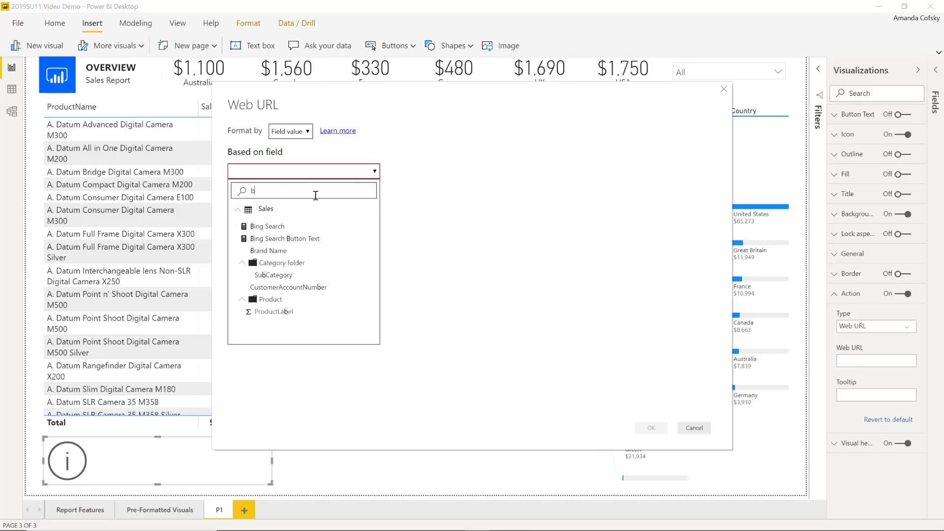
pyautogui.write('ing')
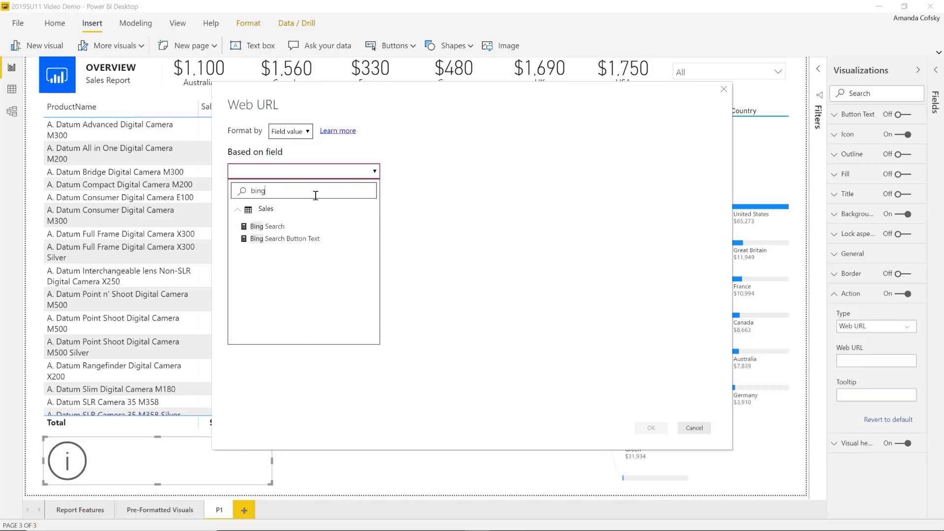
pyautogui.click(282, 227)
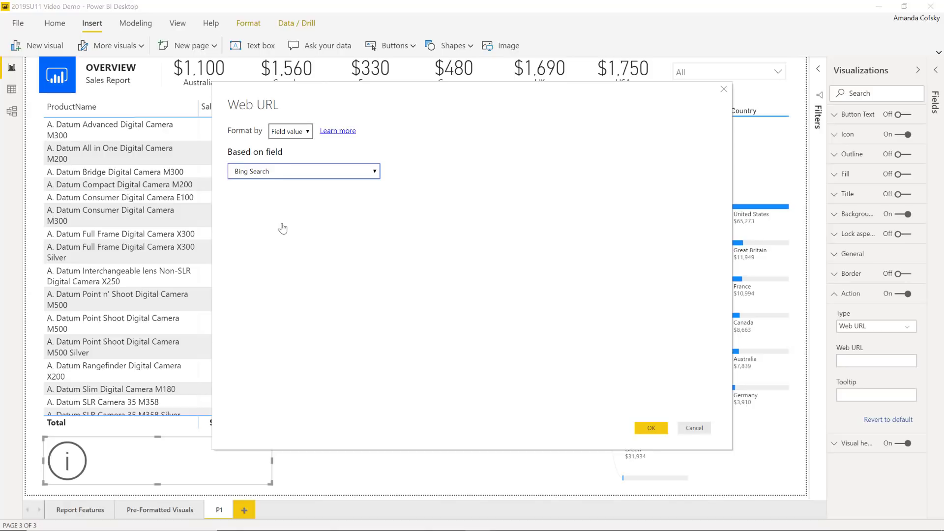
pyautogui.click(650, 428)
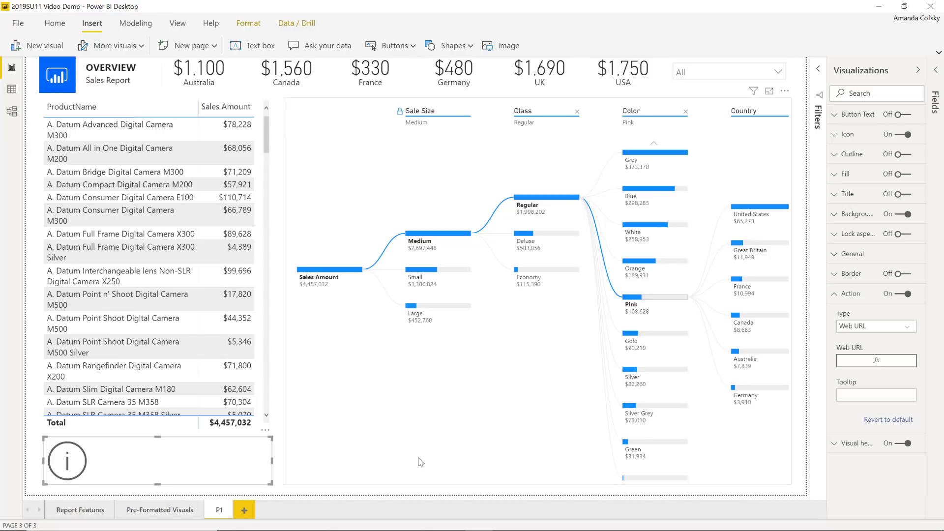
# Check Contoso in the manufacturer slicer, bringing the table and tree total to $540,064.
pyautogui.click(702, 75)
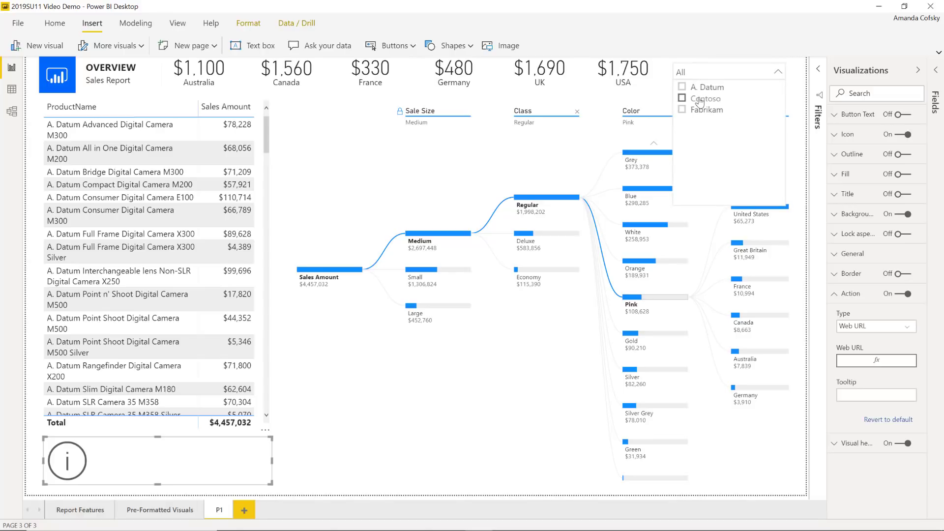
pyautogui.click(704, 99)
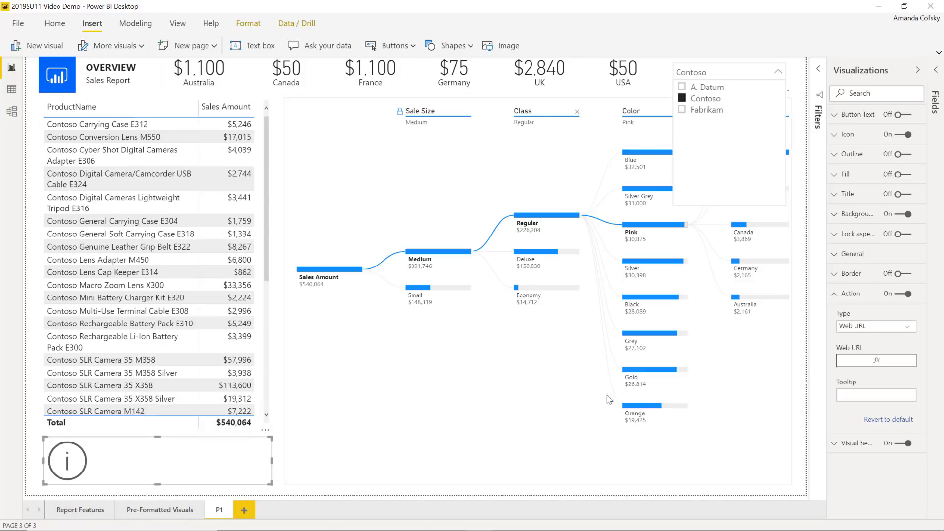
pyautogui.click(915, 387)
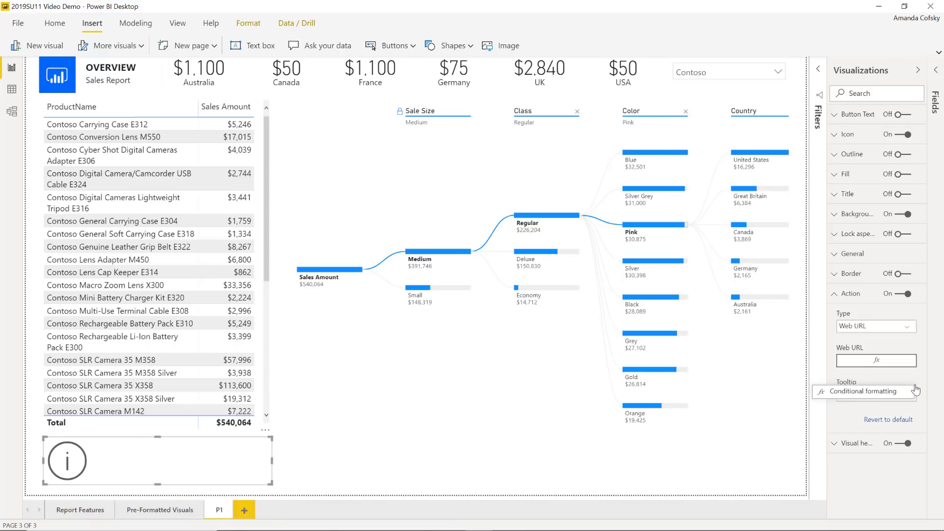
# Base the info button's tooltip on the Bing Search field via Field value conditional formatting.
pyautogui.click(875, 391)
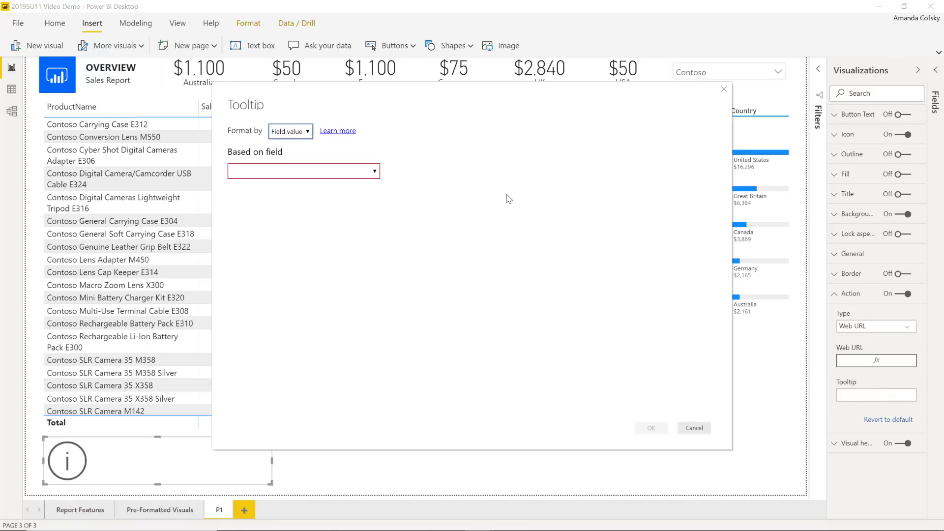
pyautogui.click(361, 173)
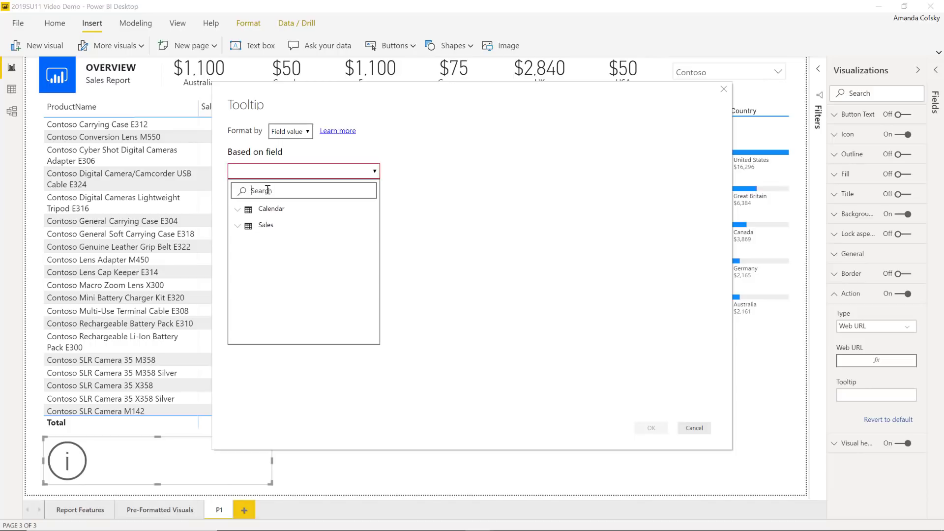
pyautogui.write('bing')
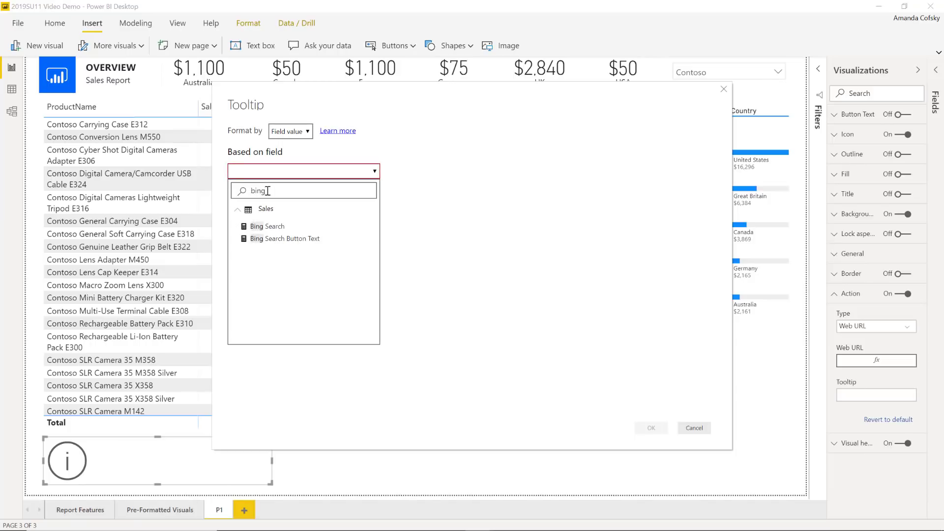
pyautogui.click(288, 239)
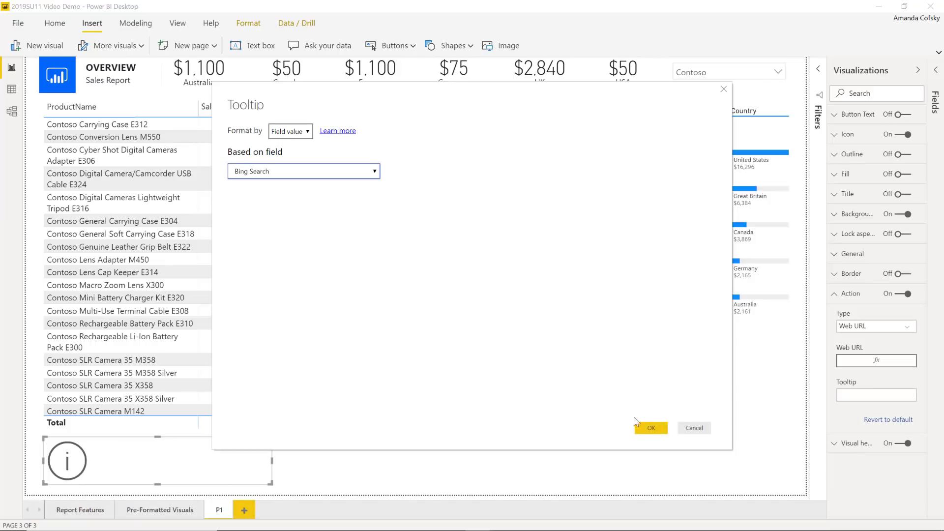
pyautogui.click(650, 429)
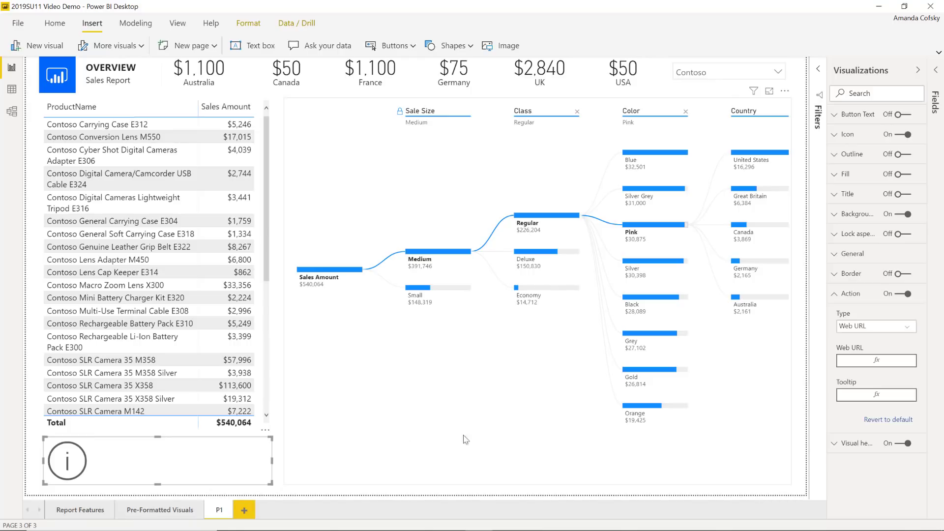
pyautogui.moveTo(185, 457)
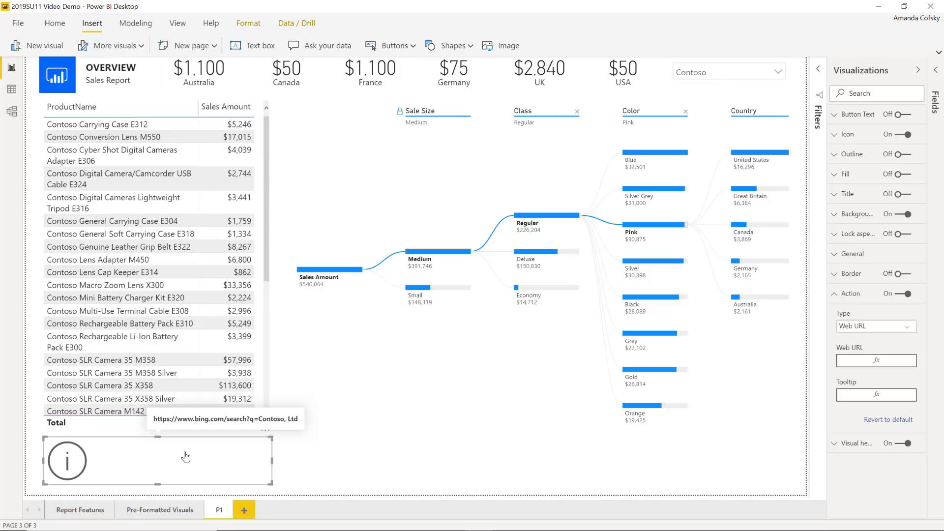
# Turn on button text and drive it from the Bing Search Button Text field, showing 'Learn more about Contoso, Ltd'.
pyautogui.click(904, 114)
pyautogui.click(875, 114)
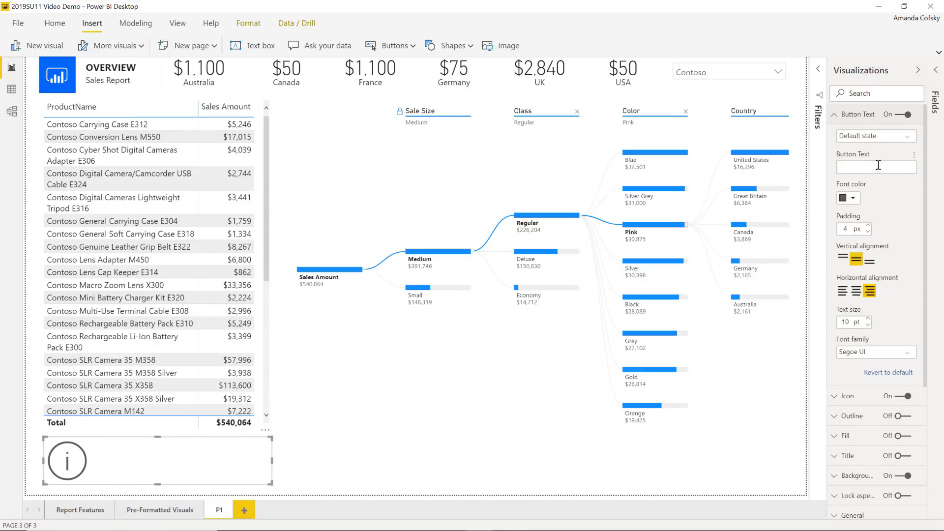
pyautogui.click(914, 155)
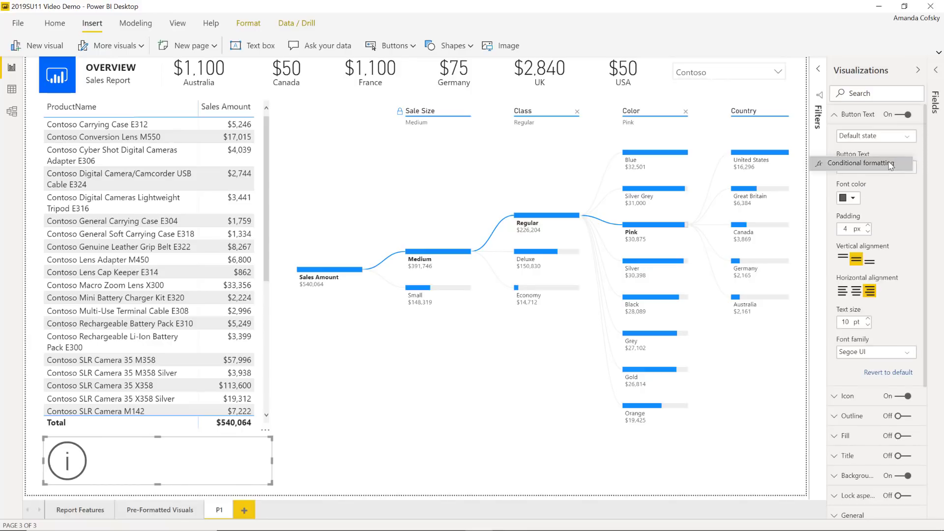
pyautogui.click(891, 164)
pyautogui.click(283, 177)
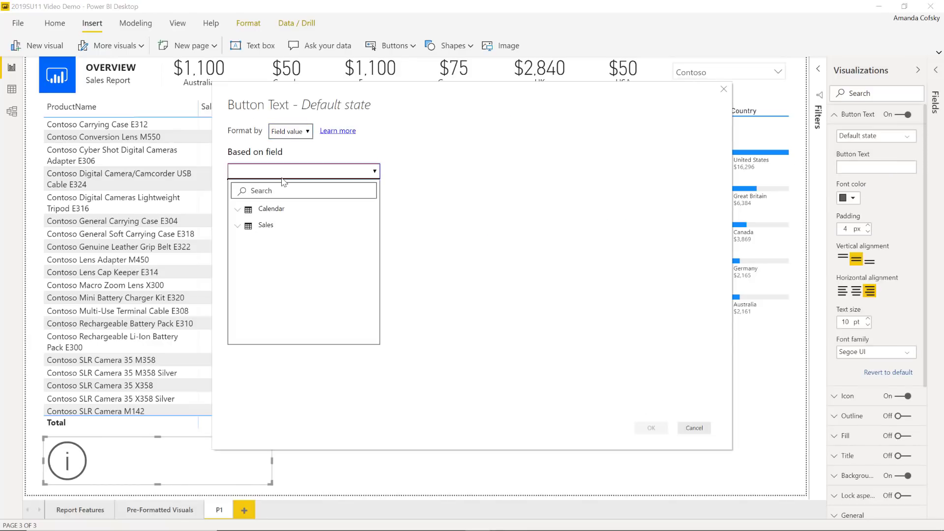
pyautogui.click(273, 191)
pyautogui.write('bing')
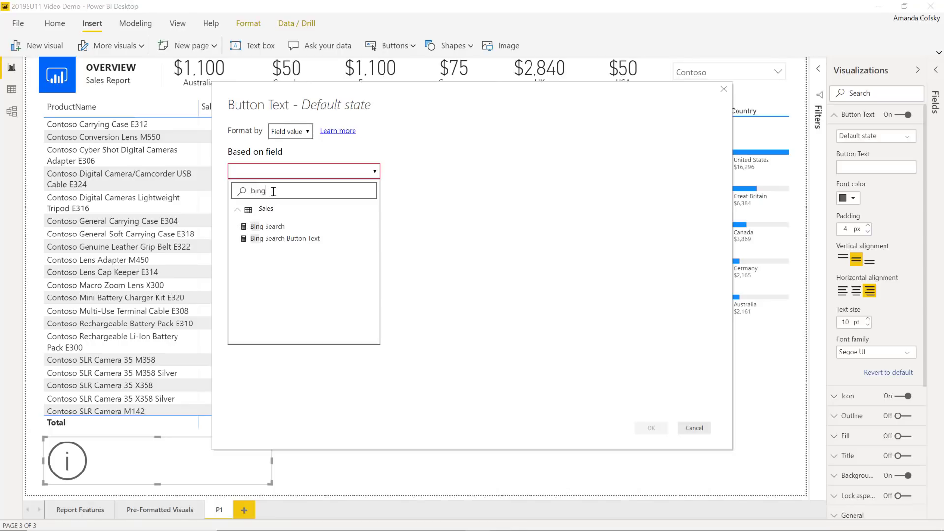
pyautogui.click(278, 238)
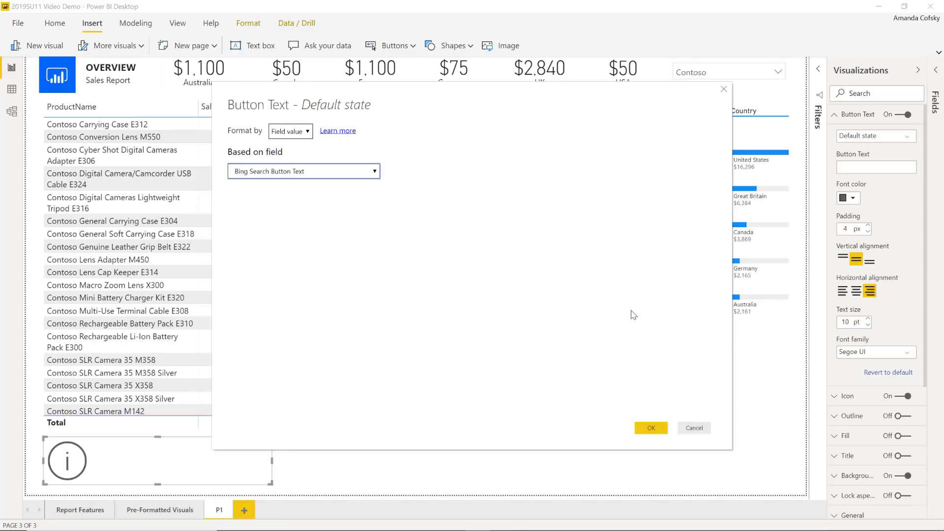
pyautogui.click(652, 428)
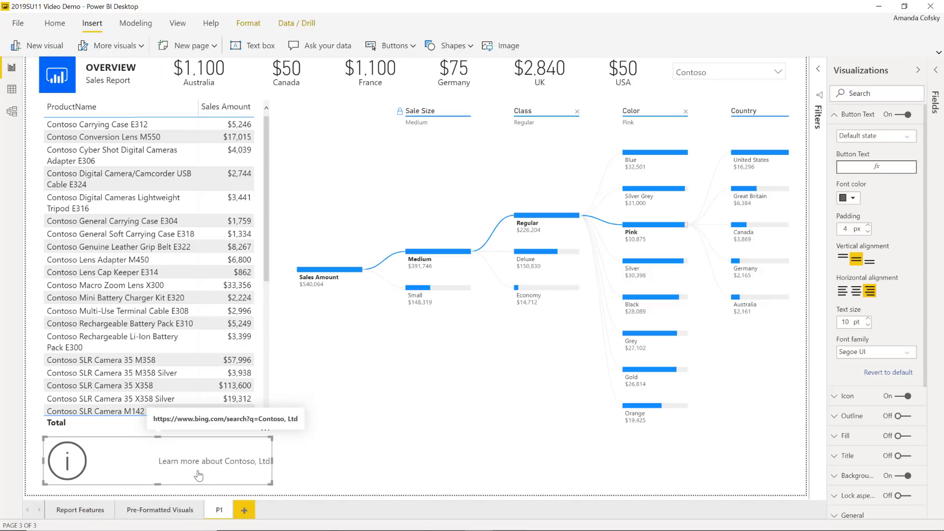
pyautogui.click(703, 77)
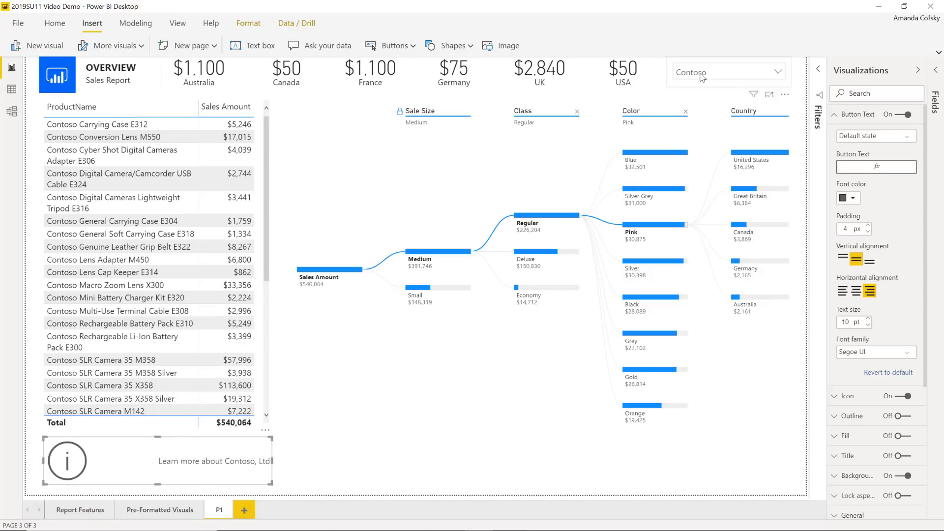
# Select Fabrikam in the manufacturer slicer so the report totals $2,416,177.
pyautogui.click(684, 109)
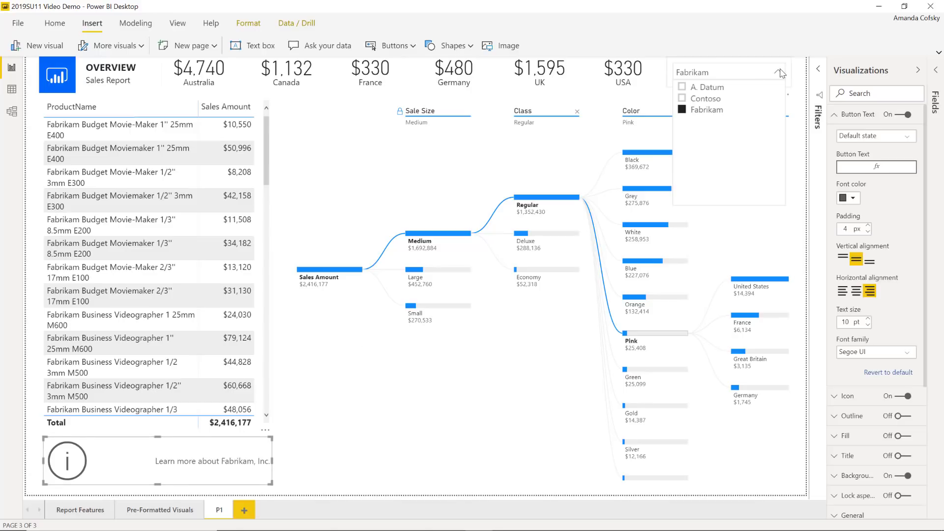
pyautogui.click(780, 73)
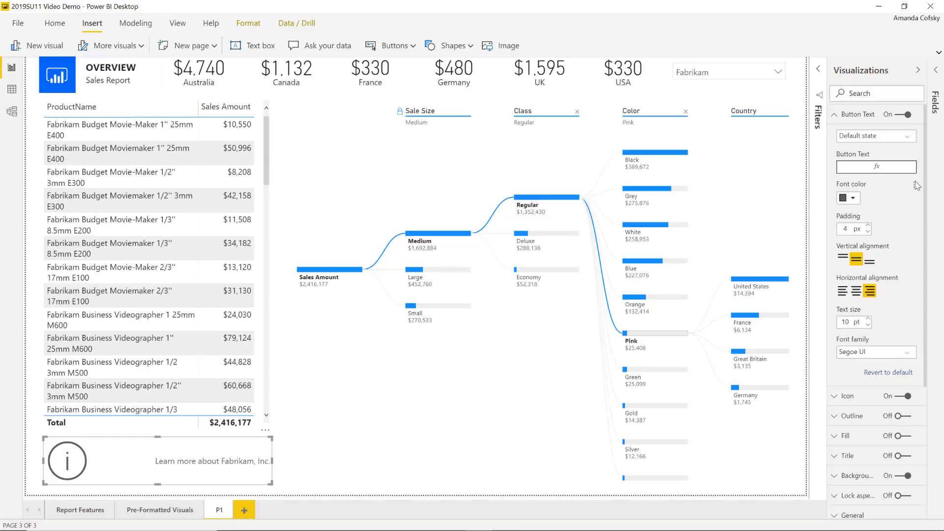
pyautogui.click(856, 117)
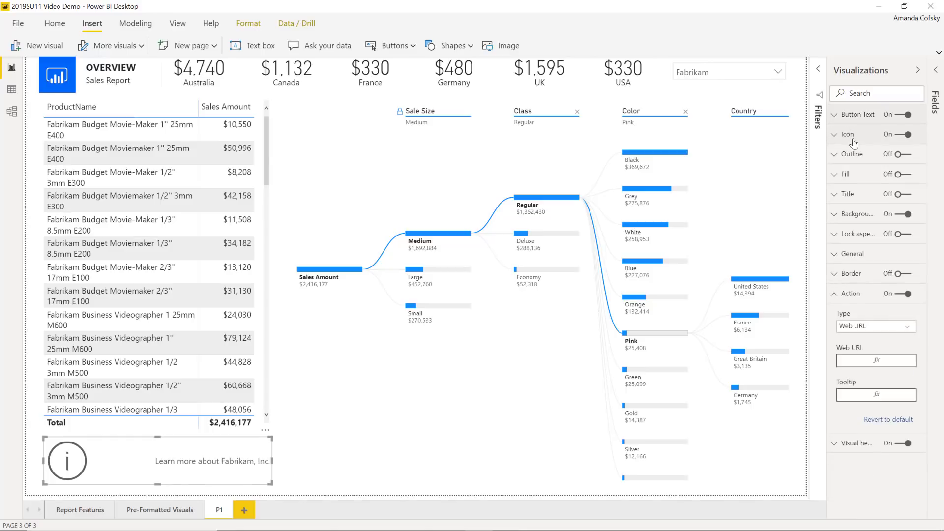
pyautogui.click(851, 139)
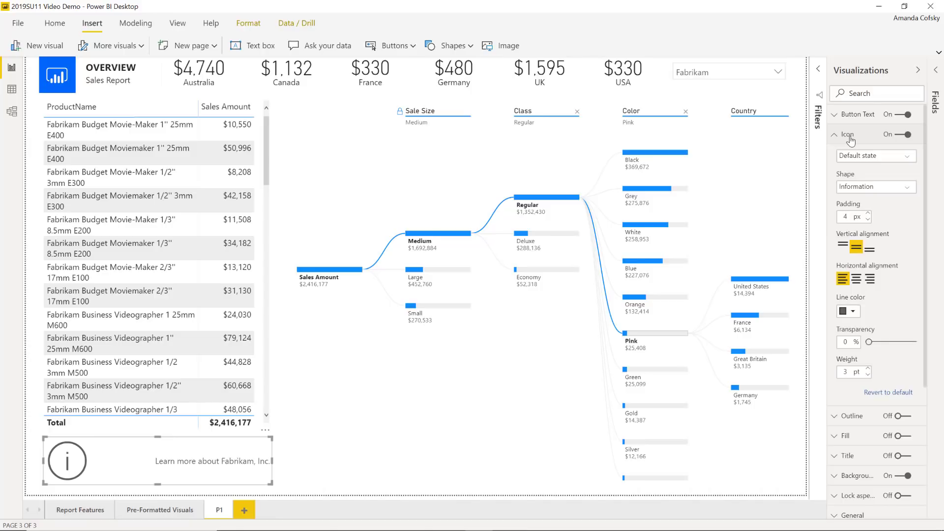
pyautogui.click(850, 138)
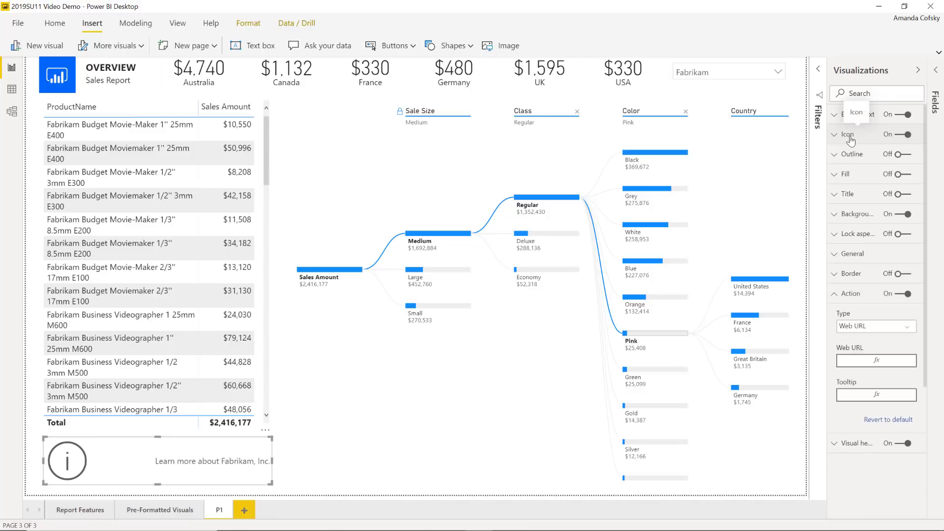
pyautogui.click(851, 175)
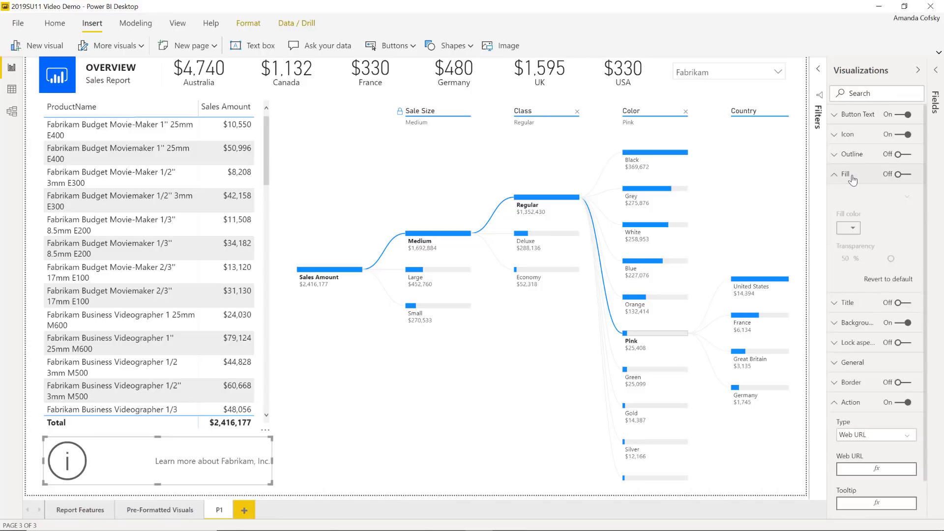
pyautogui.click(905, 174)
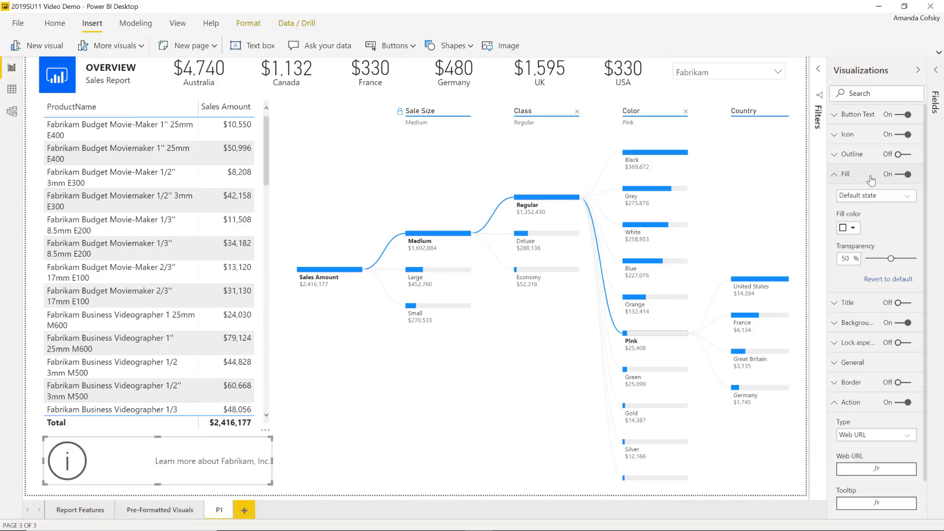
pyautogui.click(887, 176)
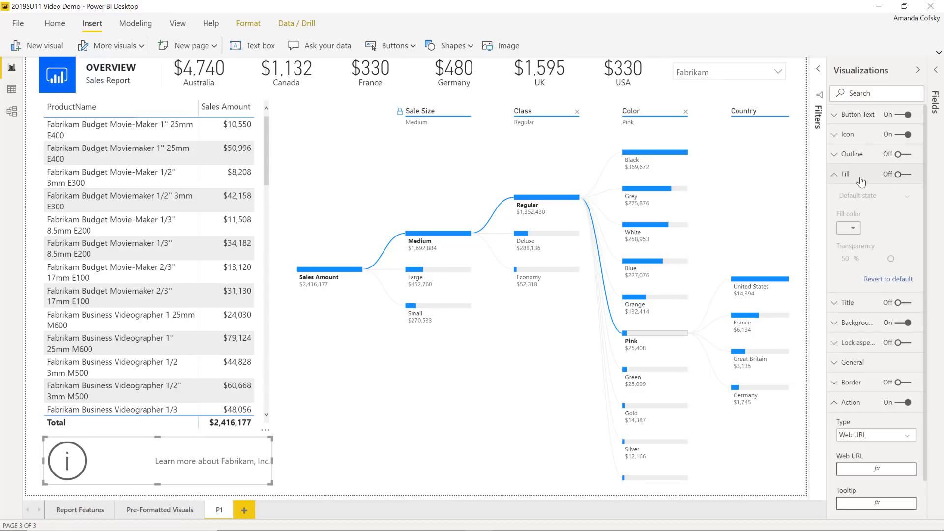
pyautogui.click(860, 177)
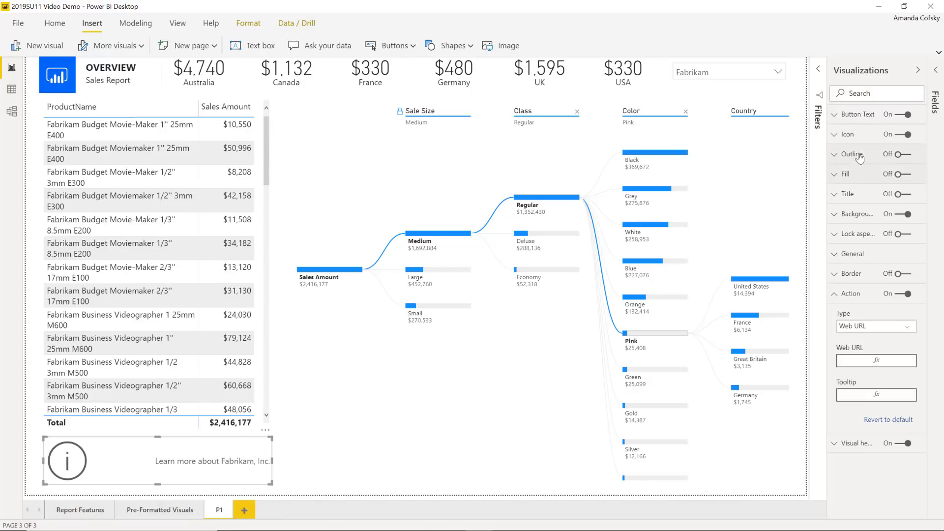
pyautogui.click(896, 155)
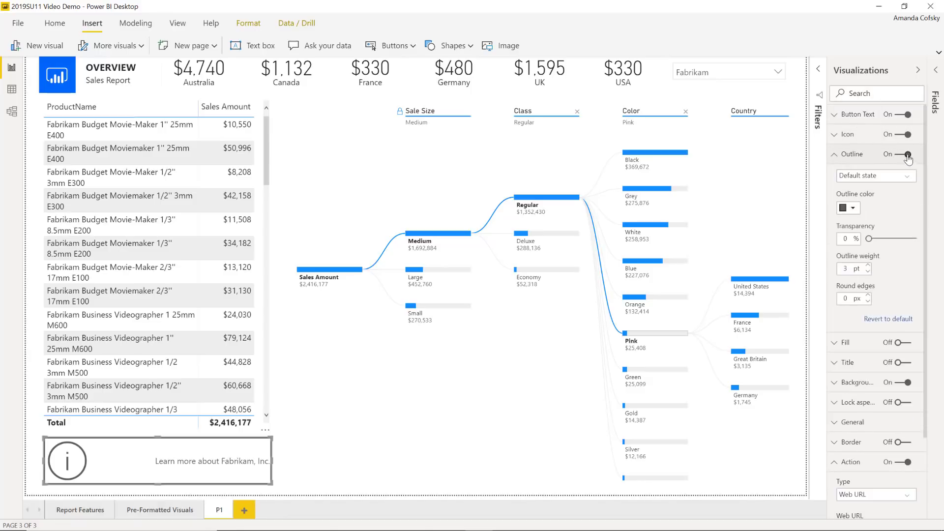
pyautogui.click(907, 155)
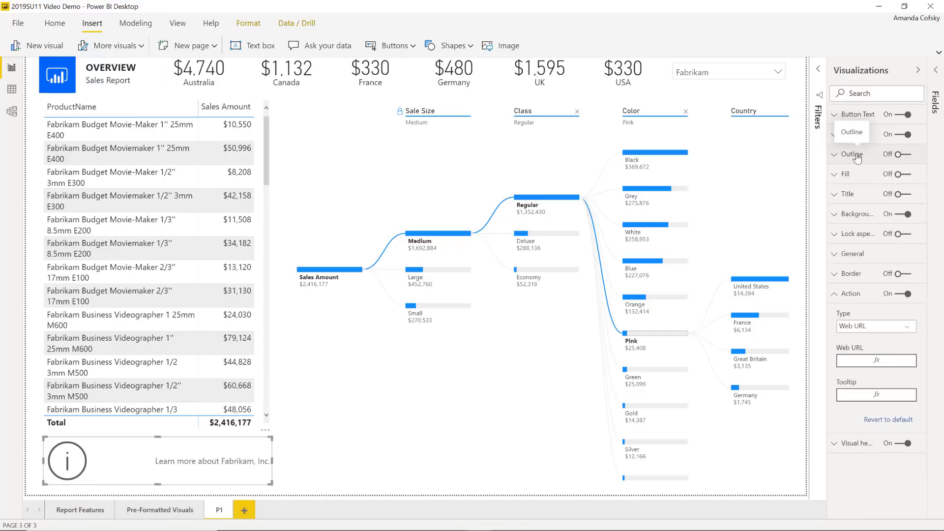
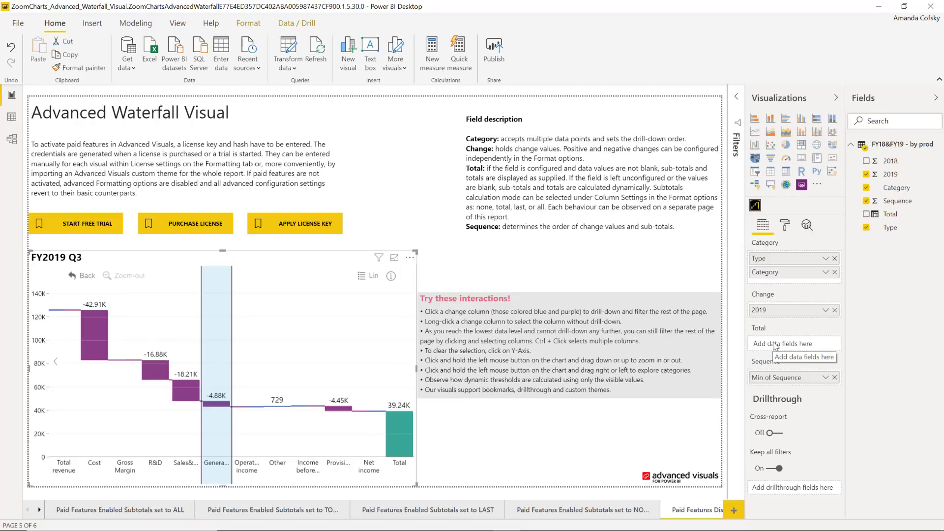
# Move to the 'Paid Features Enabled Subtotals set to TOTAL' page to see its average positive change threshold.
pyautogui.click(785, 227)
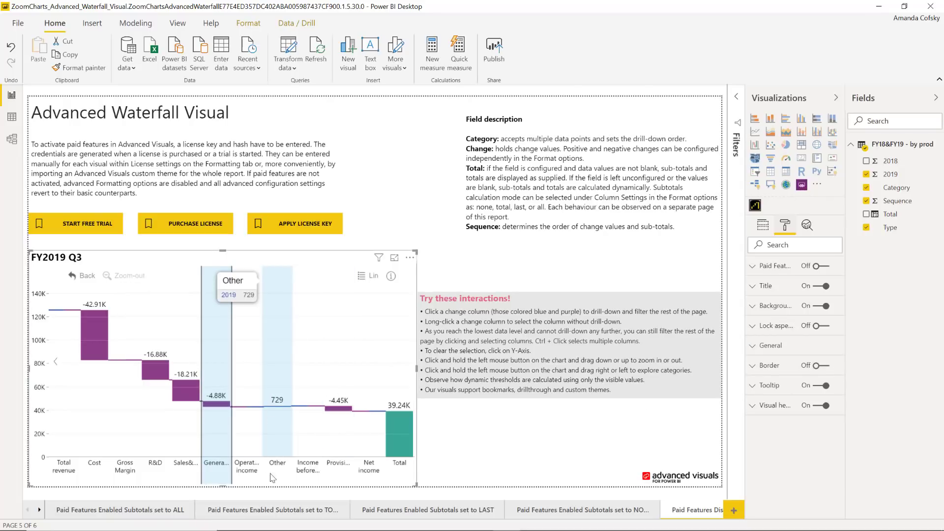
pyautogui.click(273, 510)
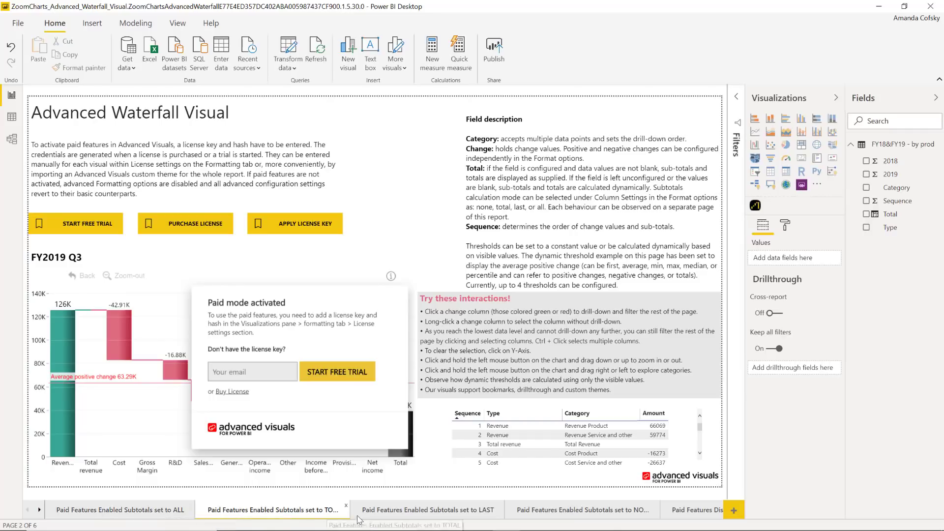
# View the LAST-subtotals FY2019 Q3 waterfall in focus mode, showing its 39.24K closing value threshold.
pyautogui.click(403, 512)
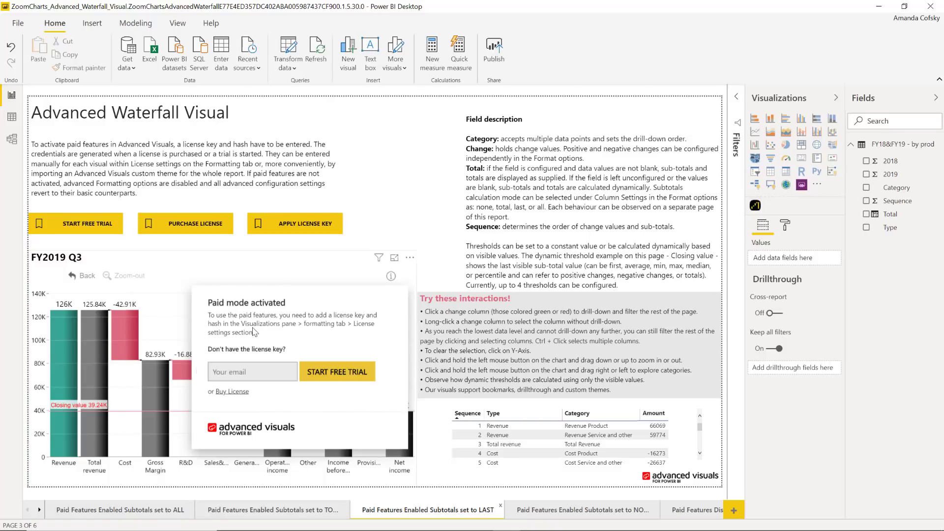
pyautogui.click(395, 258)
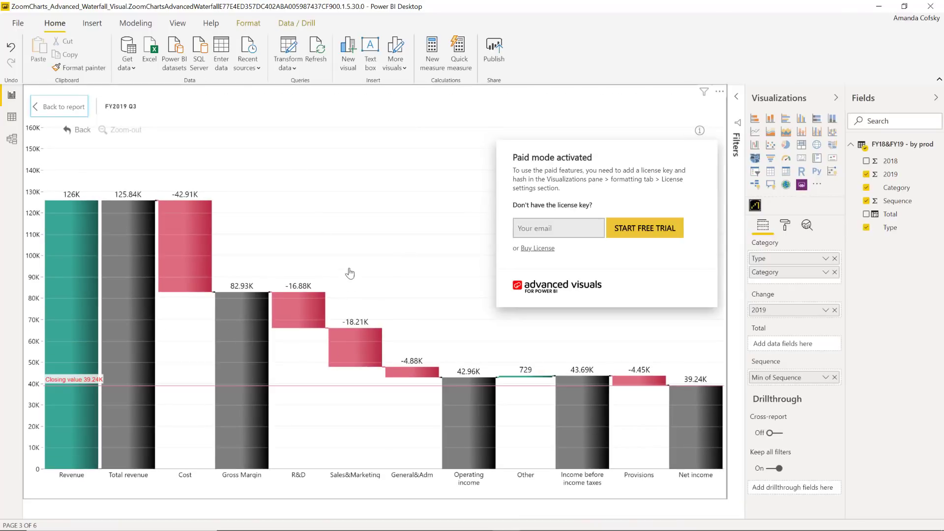
pyautogui.click(61, 109)
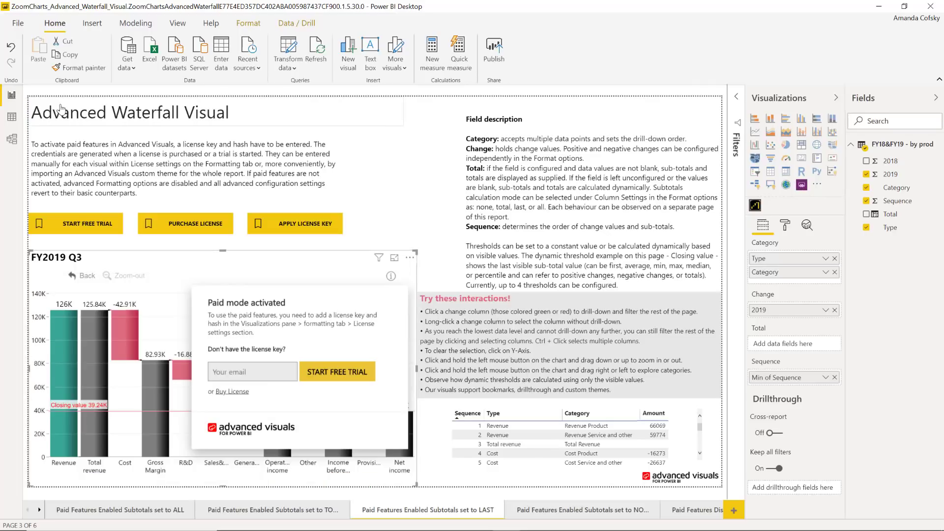
# Inspect the FY2019 Q3 waterfall's Paid Features format settings.
pyautogui.click(786, 225)
pyautogui.click(775, 268)
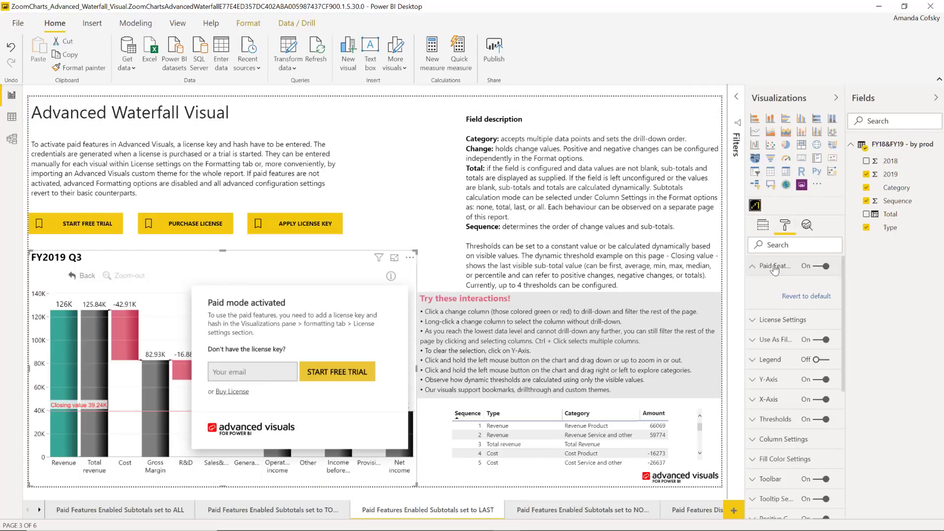
pyautogui.scroll(-1, 775, 269)
pyautogui.scroll(-2, 787, 372)
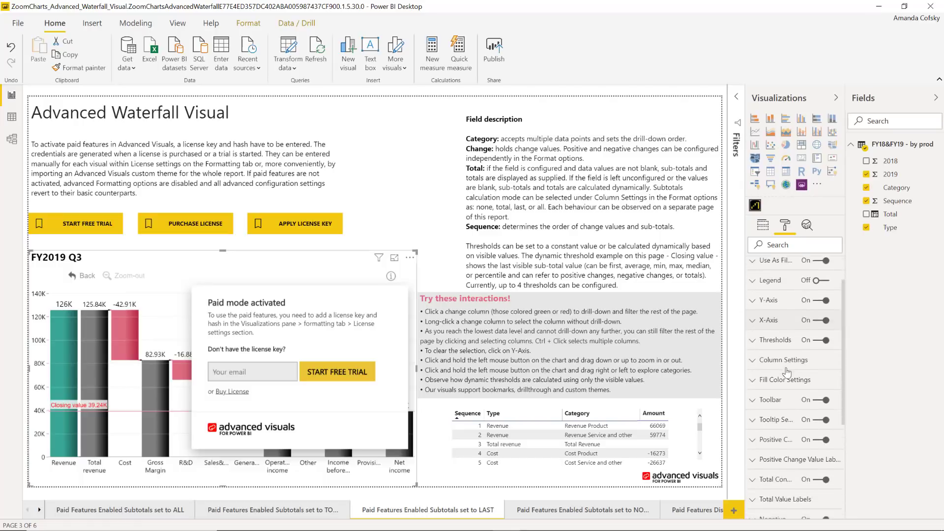
pyautogui.scroll(-5, 787, 373)
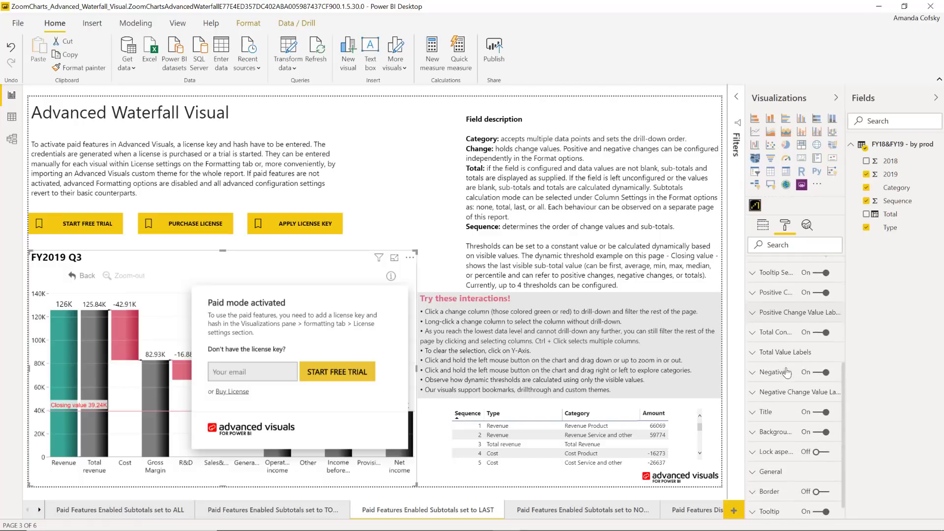
pyautogui.scroll(1, 787, 374)
pyautogui.scroll(4, 787, 372)
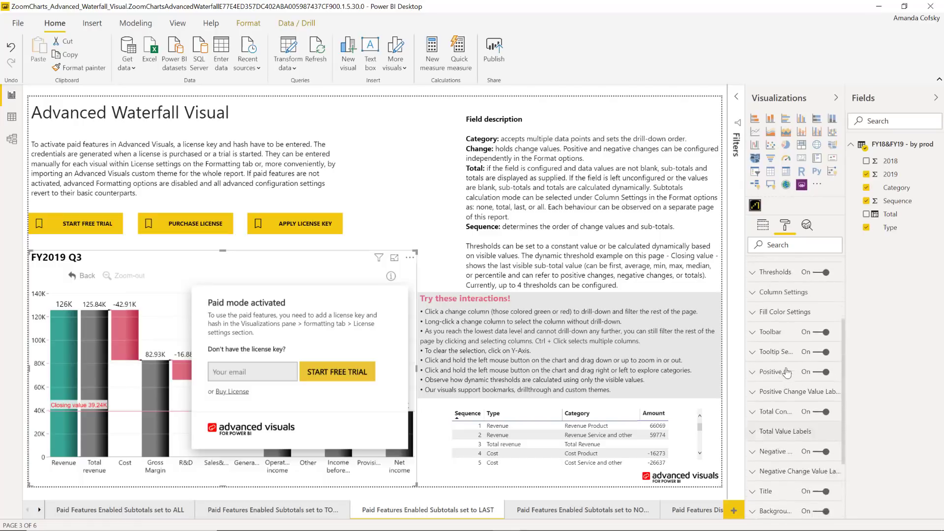
pyautogui.scroll(-2, 790, 344)
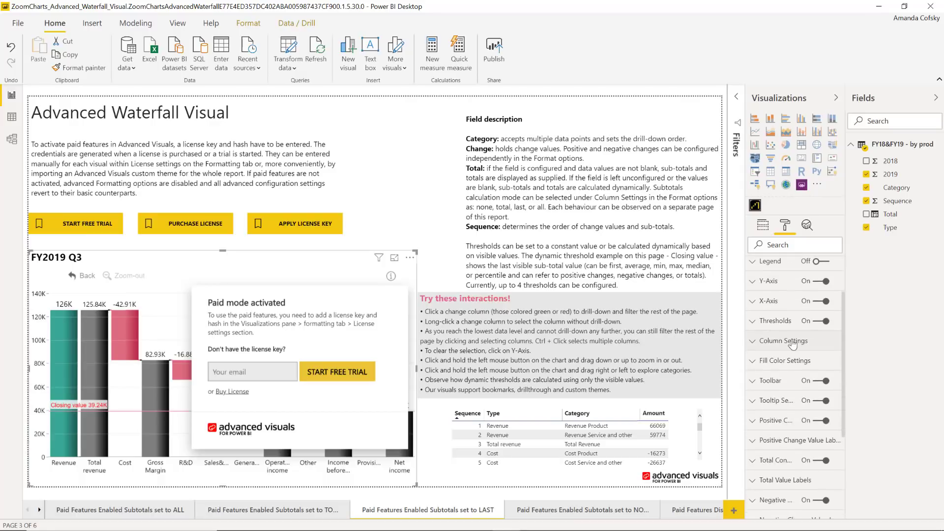
# Review the waterfall's Thresholds settings.
pyautogui.click(780, 322)
pyautogui.scroll(-6, 780, 390)
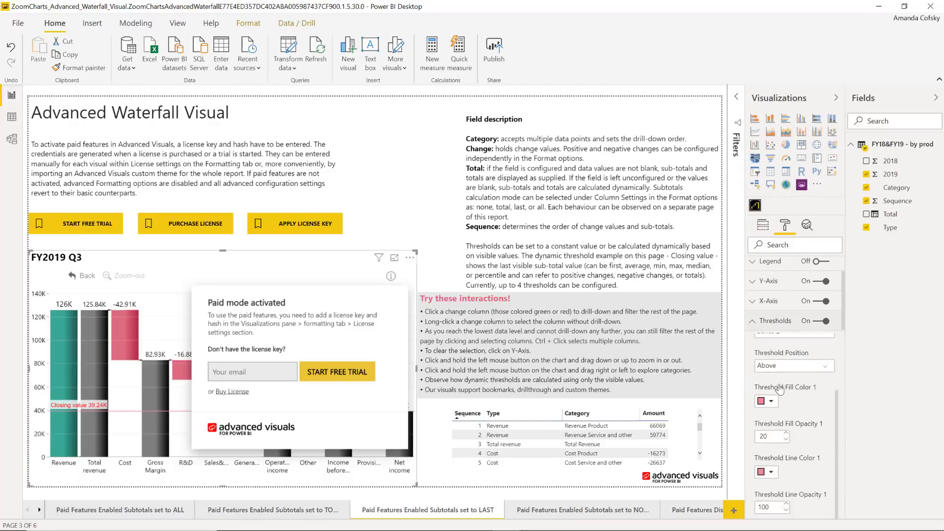
pyautogui.scroll(-3, 780, 390)
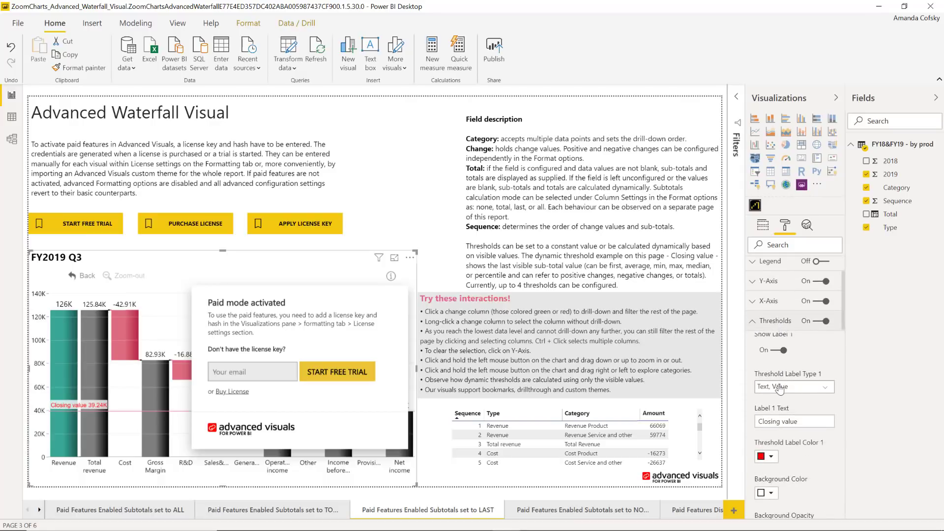
pyautogui.scroll(3, 780, 390)
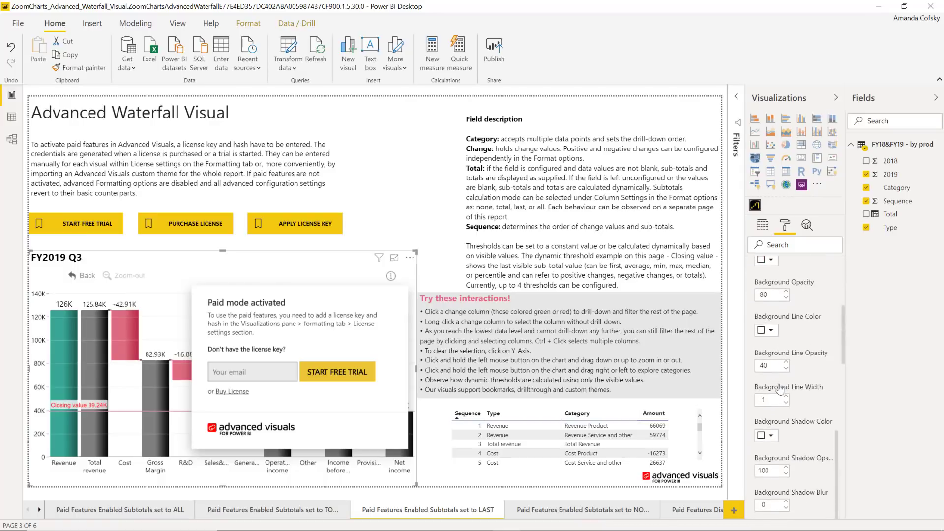
pyautogui.click(759, 386)
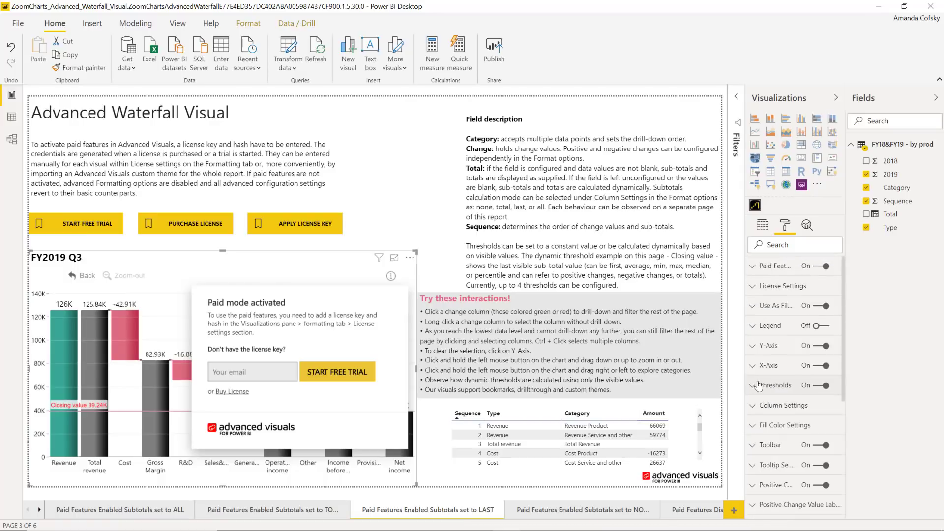
# Review the waterfall's Y-Axis settings.
pyautogui.click(765, 346)
pyautogui.scroll(-5, 777, 428)
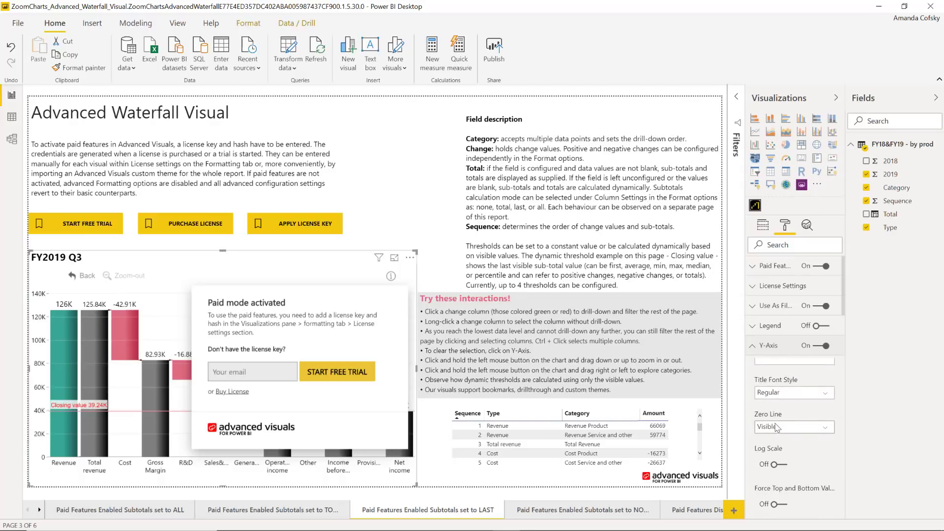
pyautogui.scroll(5, 775, 428)
pyautogui.click(778, 346)
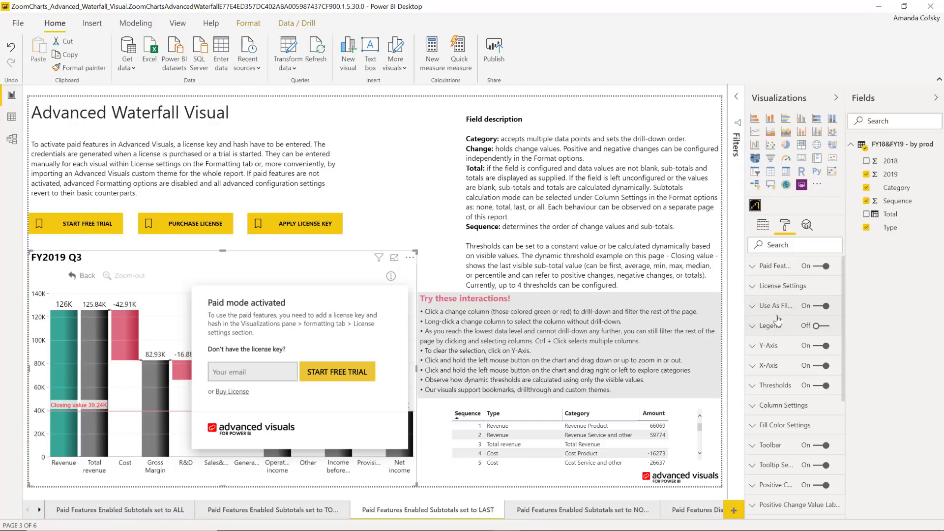
pyautogui.scroll(-1, 790, 418)
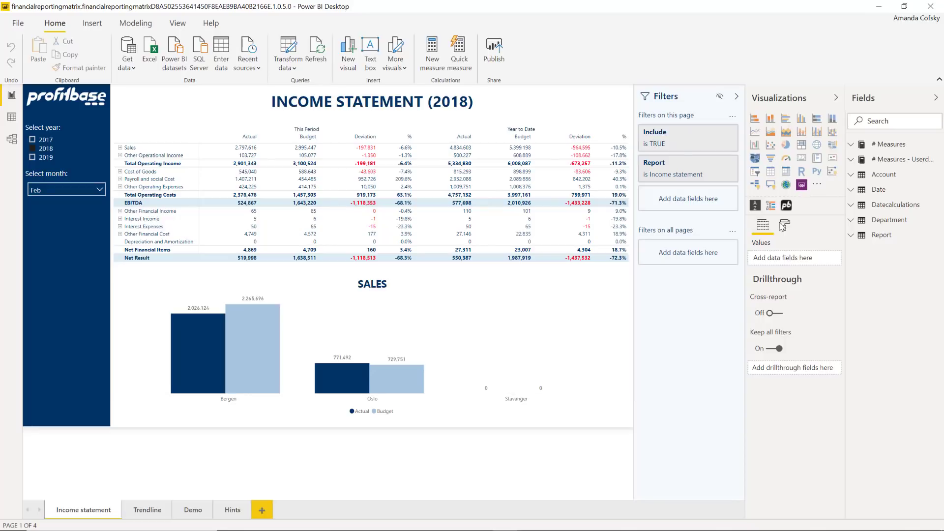
# Select the income statement matrix and review its Style - overline formatting.
pyautogui.click(786, 226)
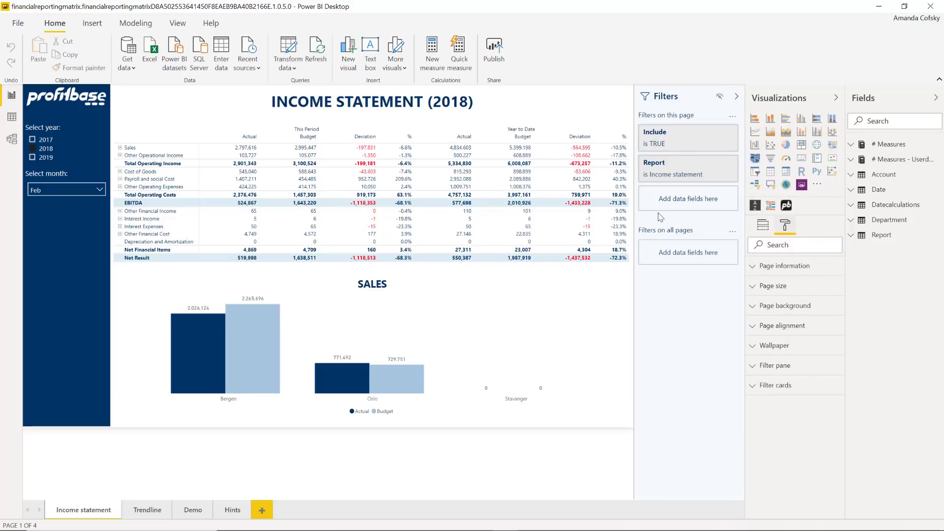
pyautogui.click(552, 127)
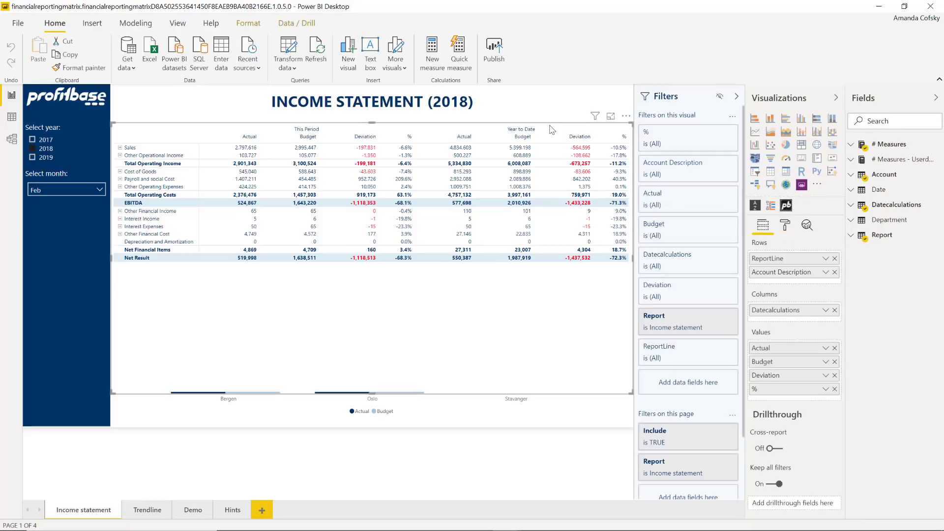
pyautogui.click(785, 226)
pyautogui.scroll(-3, 780, 358)
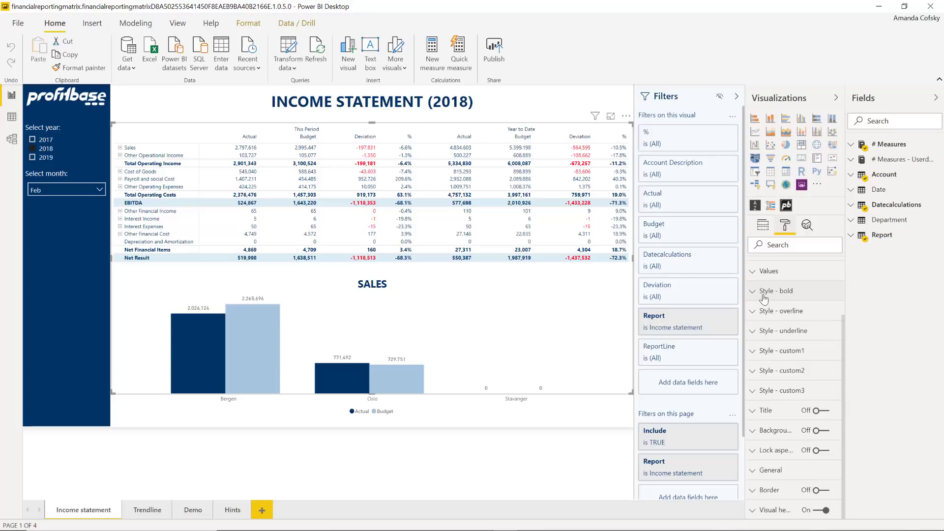
pyautogui.click(765, 312)
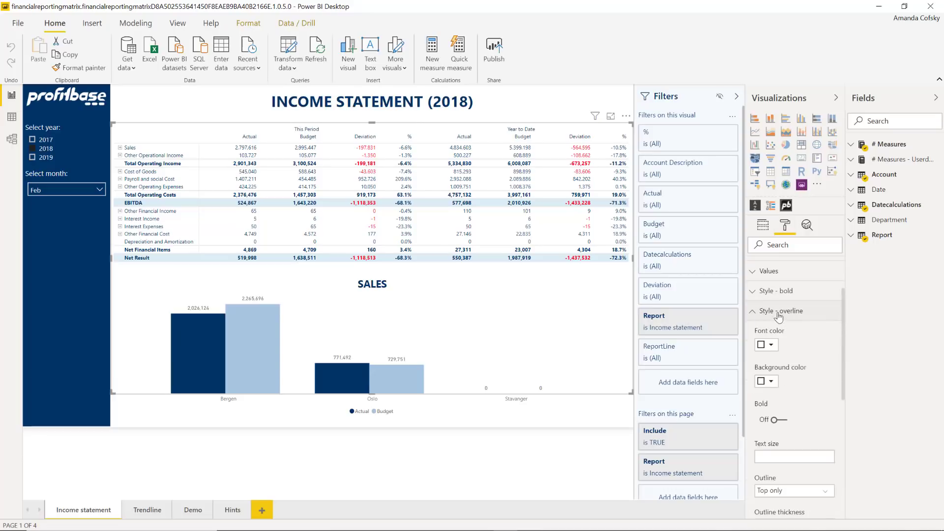
pyautogui.scroll(-4, 791, 368)
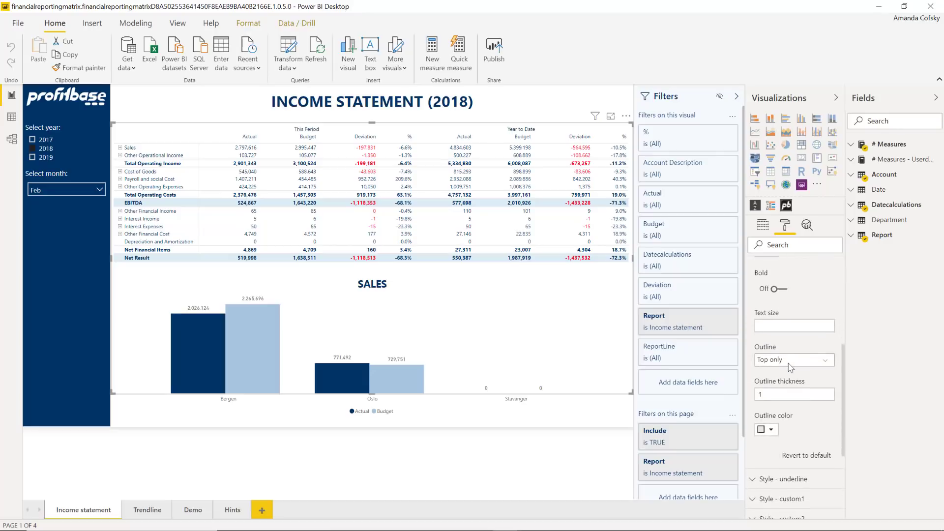
pyautogui.scroll(5, 791, 368)
pyautogui.click(763, 385)
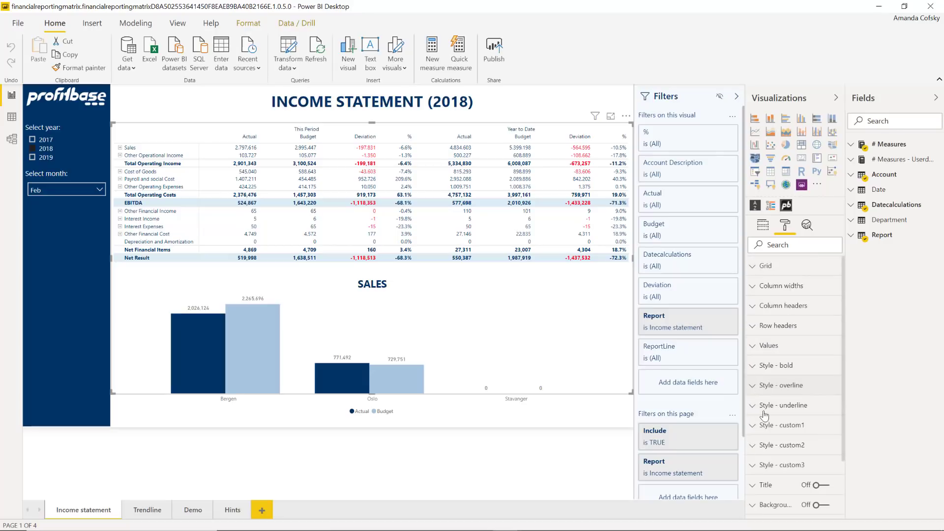
# Review the matrix's Style - custom1 formatting.
pyautogui.scroll(-1, 788, 421)
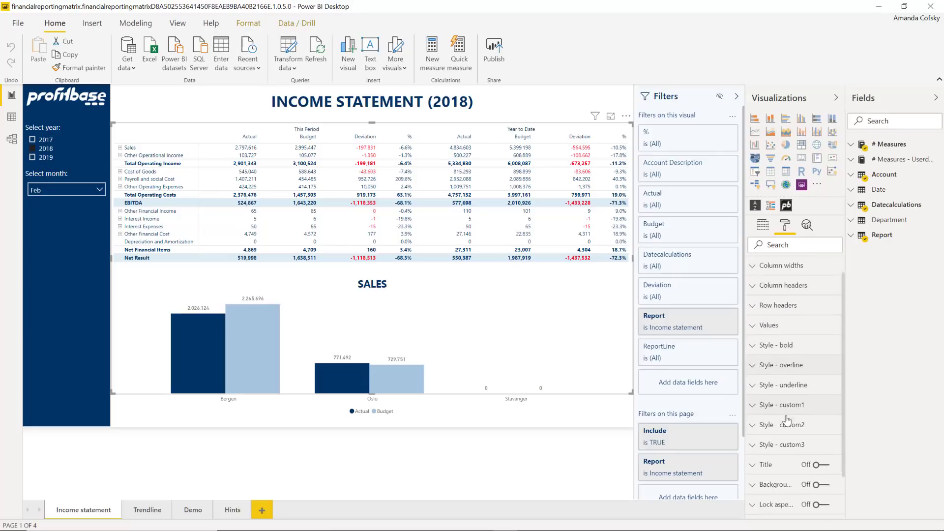
pyautogui.click(785, 405)
pyautogui.scroll(-5, 792, 436)
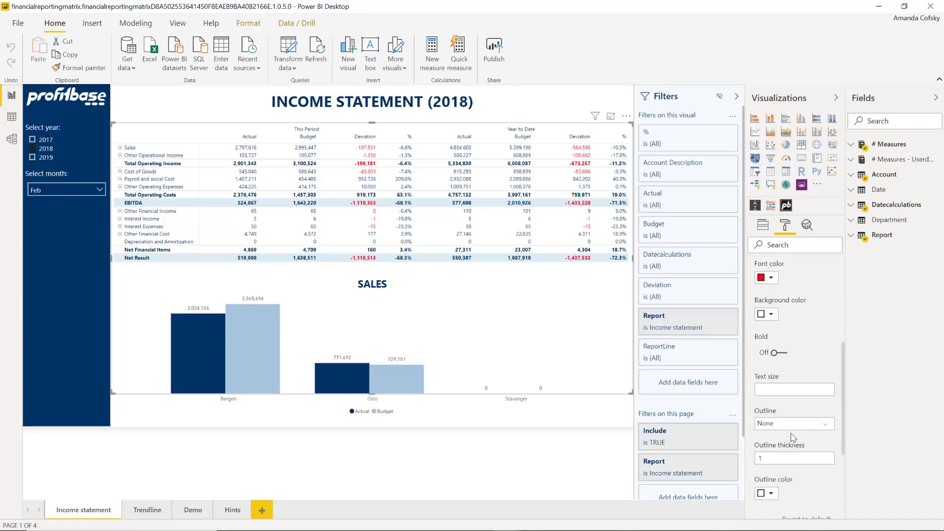
pyautogui.scroll(5, 793, 437)
pyautogui.click(785, 417)
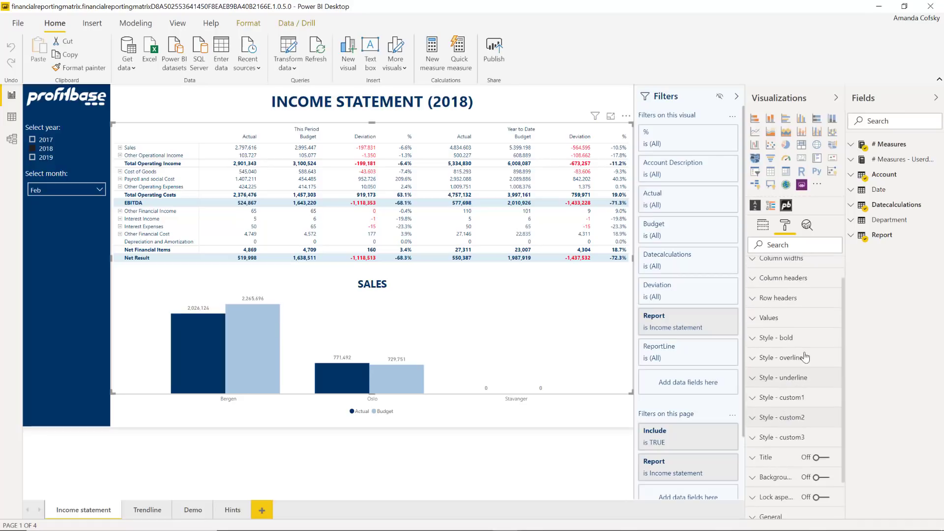
# Check the matrix's Values and Row headers formatting, then show its Rows, Columns and Values fields.
pyautogui.click(793, 327)
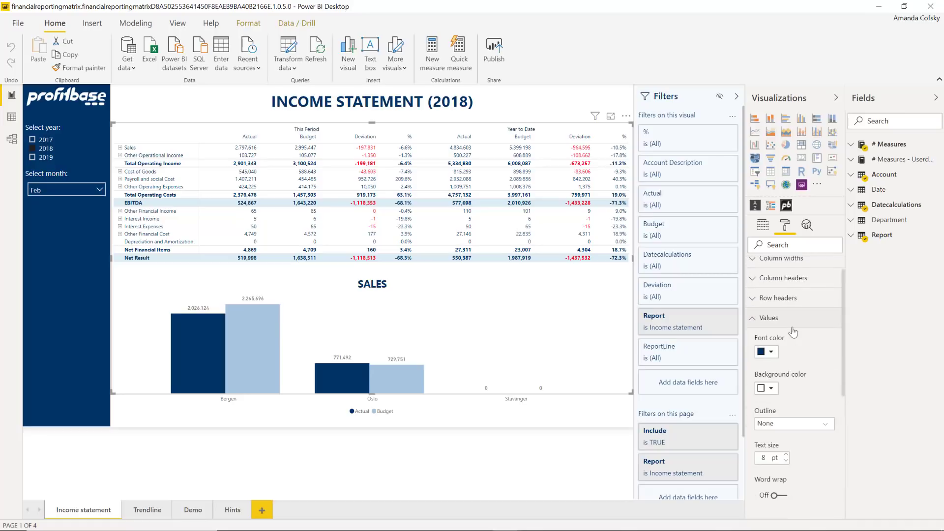
pyautogui.scroll(-3, 786, 315)
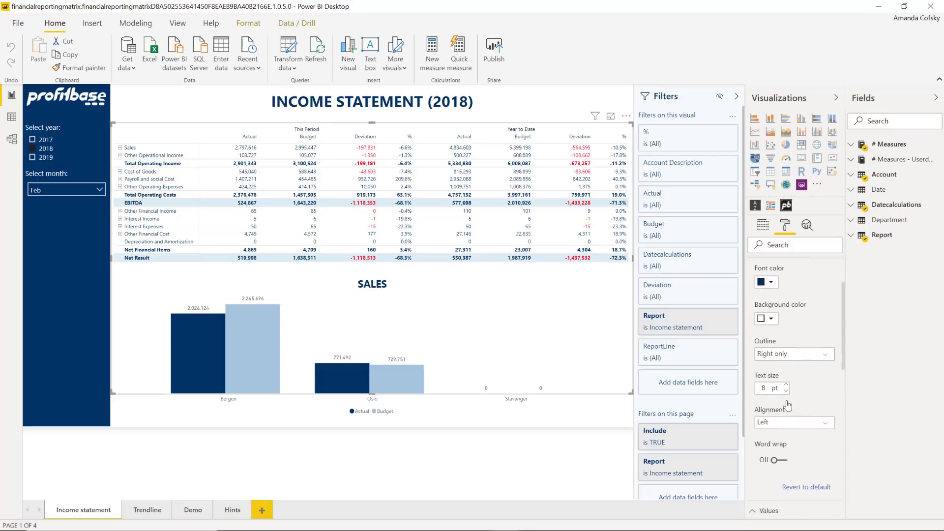
pyautogui.scroll(-2, 788, 406)
pyautogui.scroll(5, 784, 374)
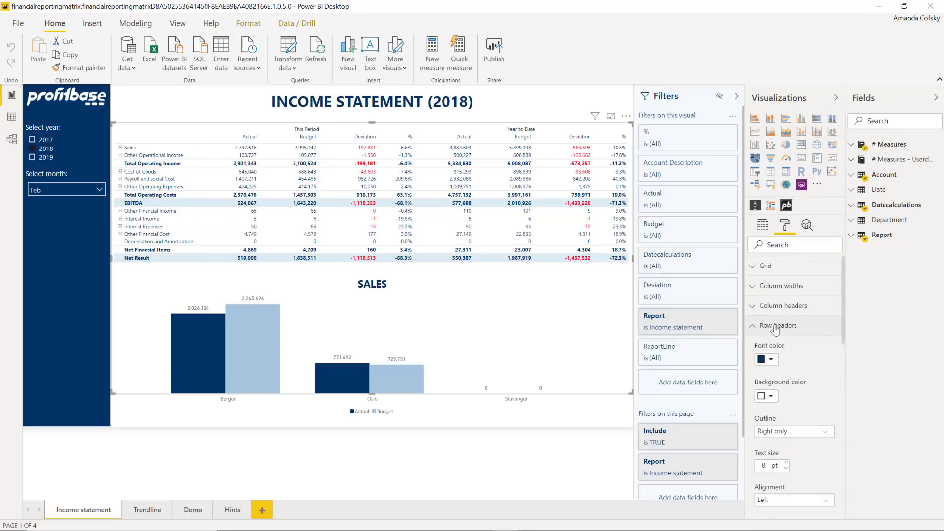
pyautogui.click(778, 327)
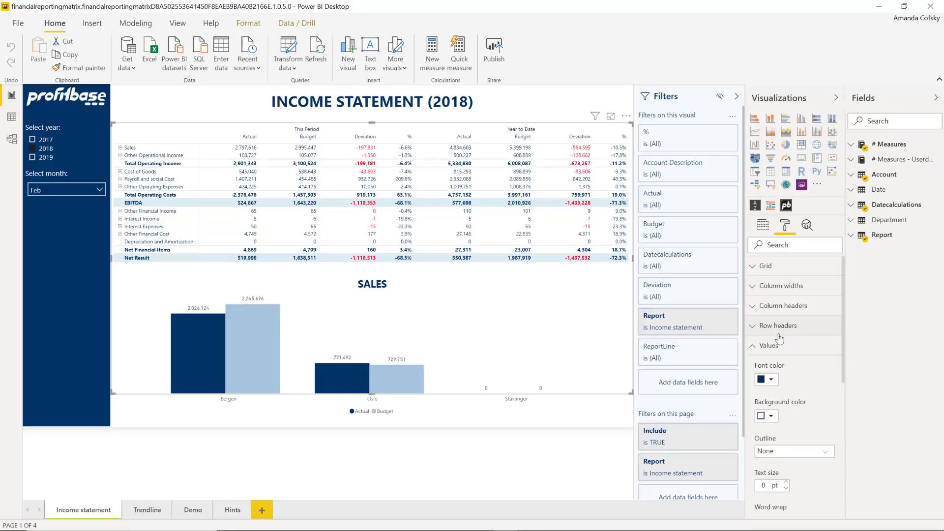
pyautogui.click(774, 349)
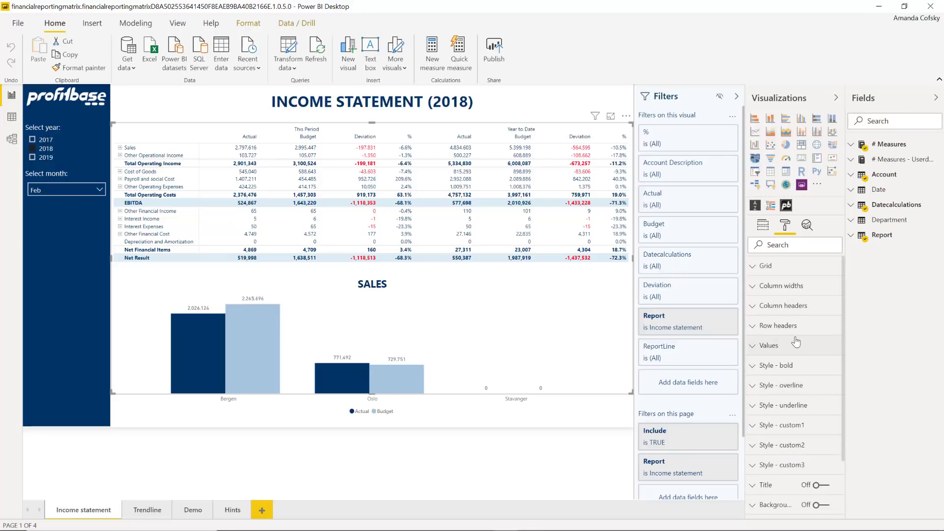
pyautogui.click(769, 230)
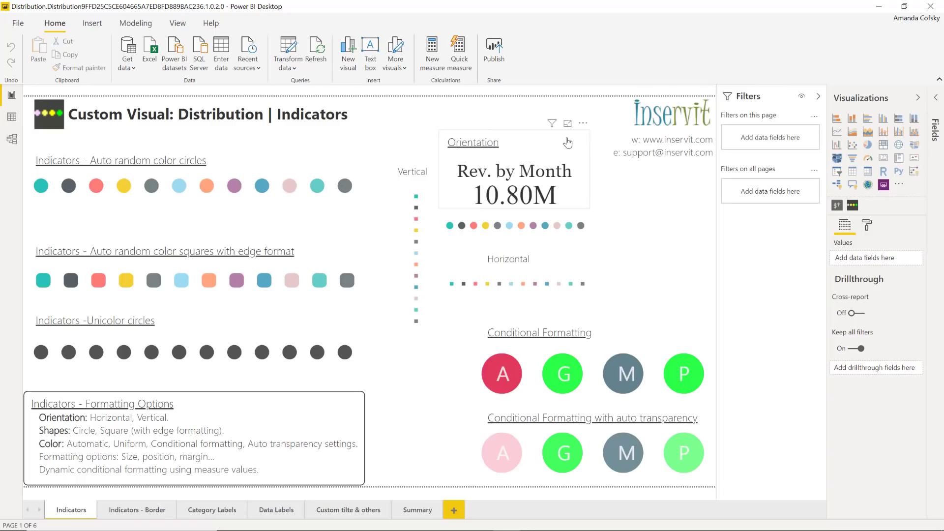
# Select the Auto random color circles indicator to see its MonthNameShort category and SalesAmount measure.
pyautogui.click(280, 173)
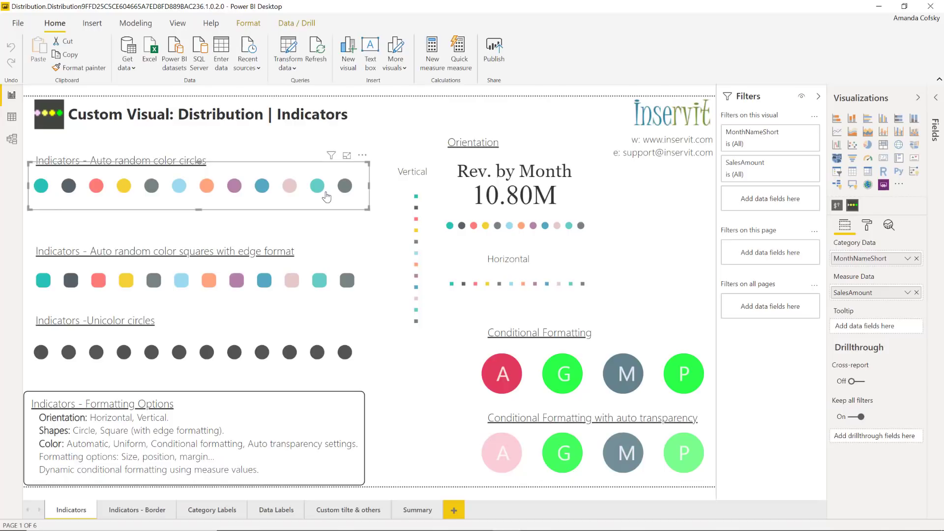
pyautogui.moveTo(318, 189)
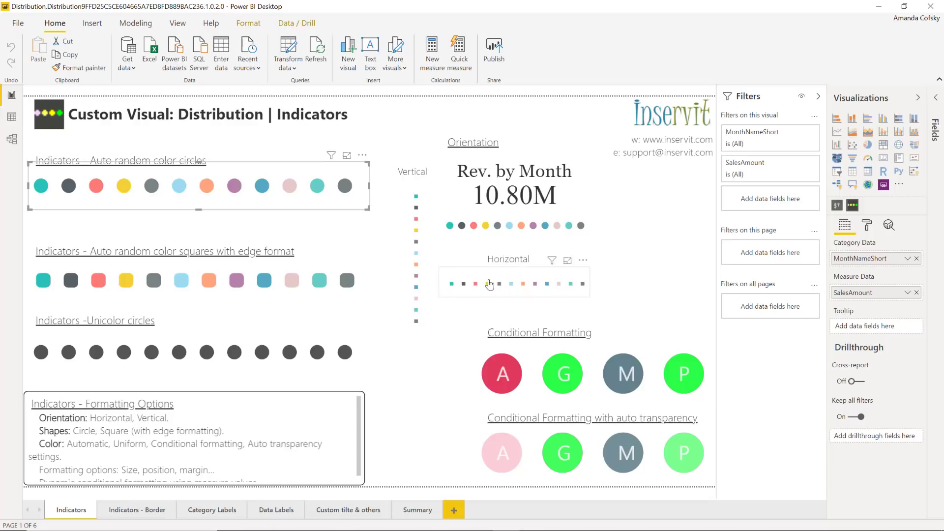
# Tour the Indicators - Border, Category Labels and Data Labels pages, returning to Category Labels.
pyautogui.click(151, 511)
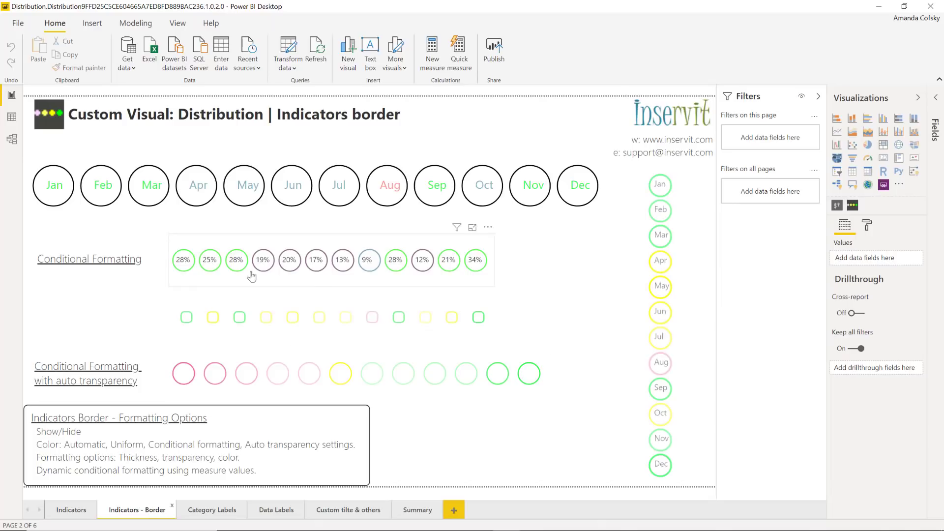
pyautogui.click(208, 511)
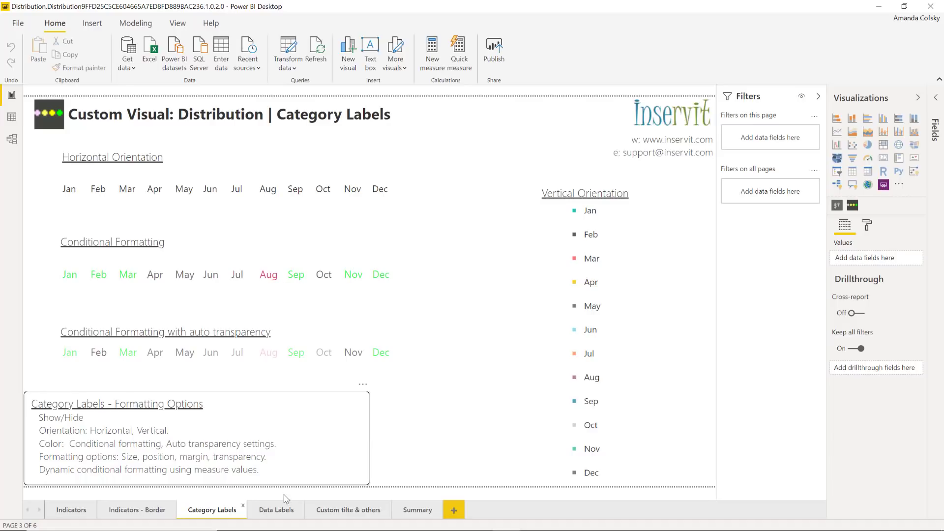
pyautogui.click(274, 511)
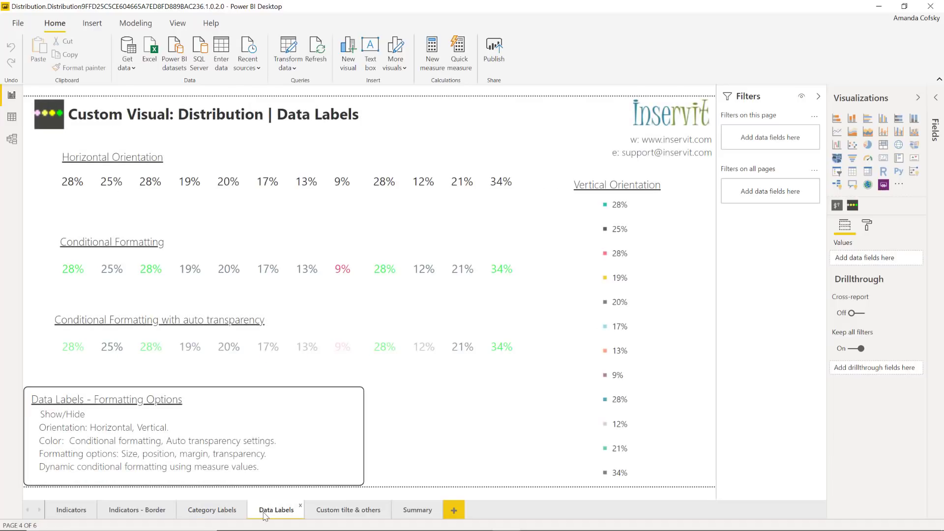
pyautogui.click(218, 512)
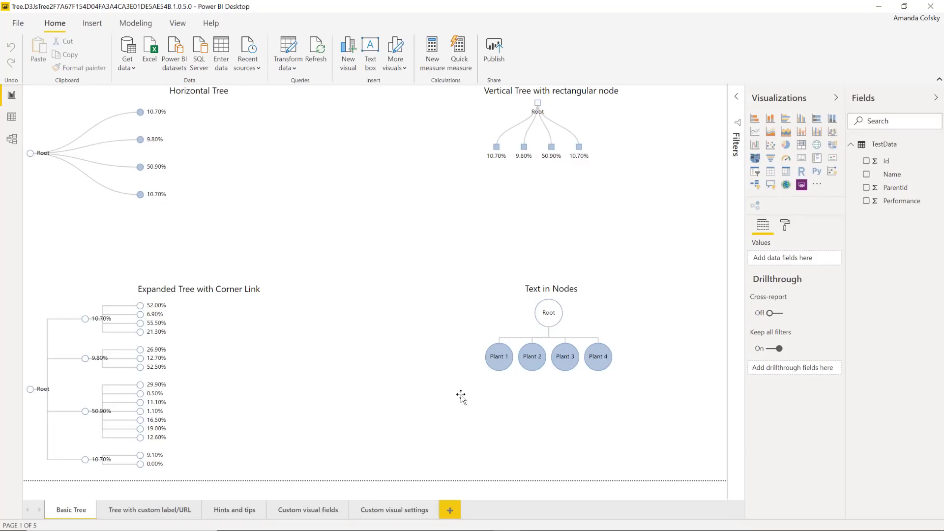
# Collapse and re-expand the first 10.70% branch of Expanded Tree with Corner Link, then go to Tree with custom label/URL.
pyautogui.click(215, 343)
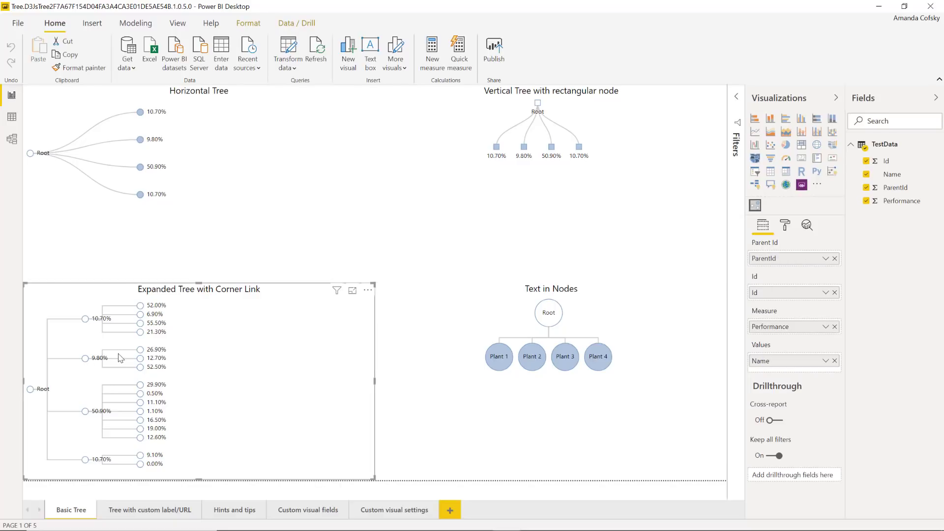
pyautogui.moveTo(87, 316)
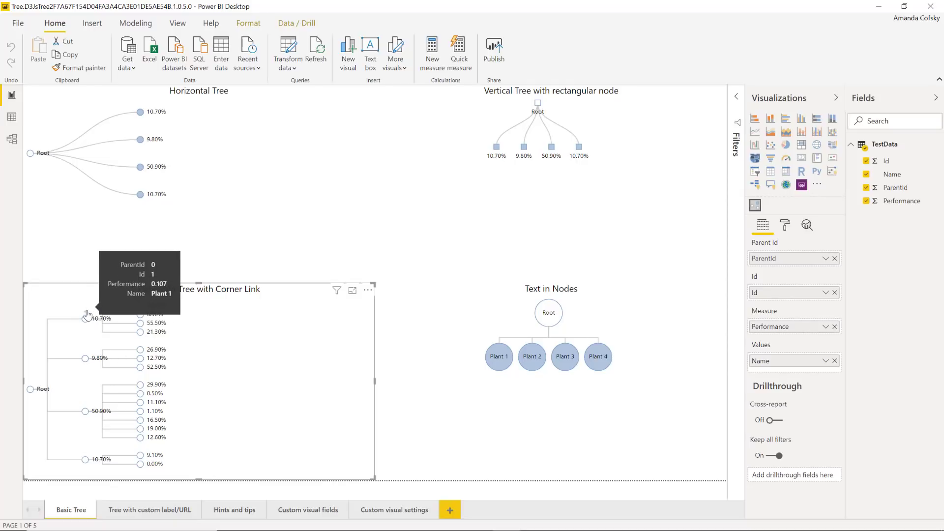
pyautogui.click(86, 316)
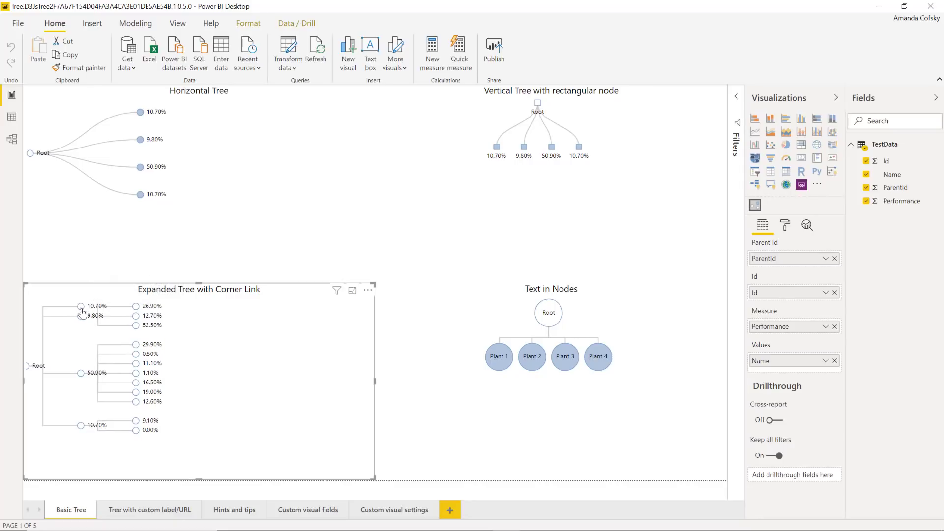
pyautogui.click(80, 306)
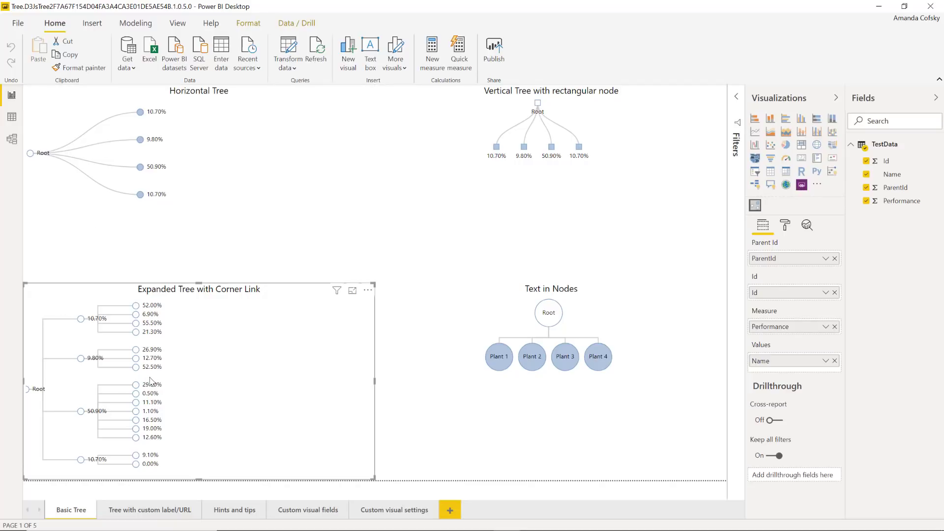
pyautogui.click(168, 508)
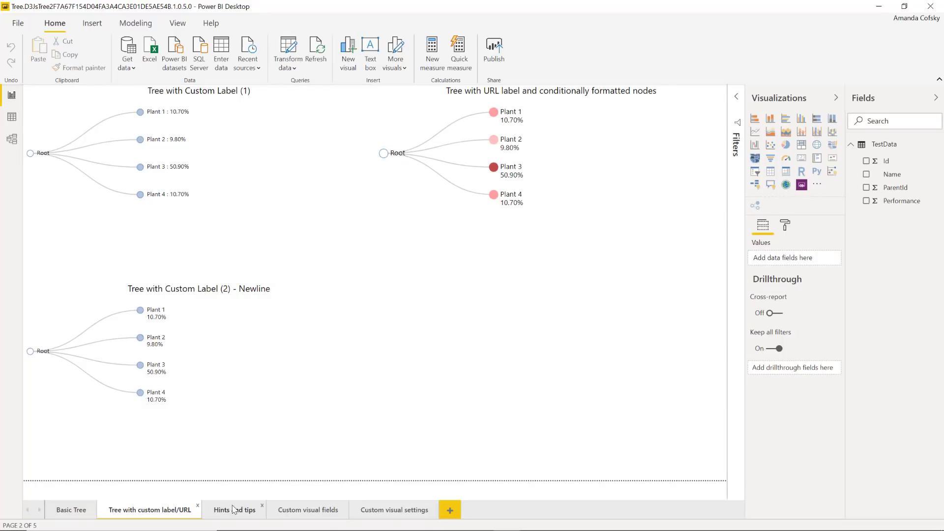
# Select the Newline custom-label tree and review its Labels formatting.
pyautogui.click(223, 414)
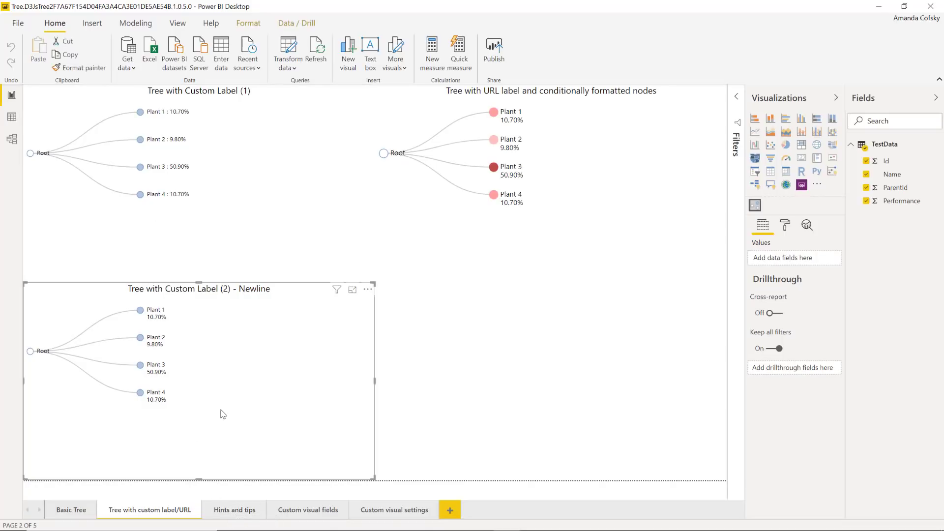
pyautogui.click(786, 225)
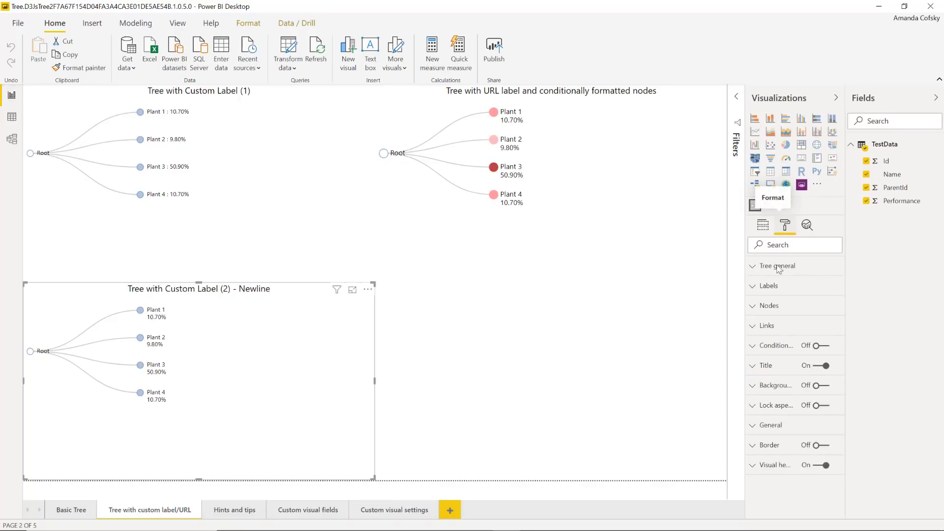
pyautogui.click(779, 285)
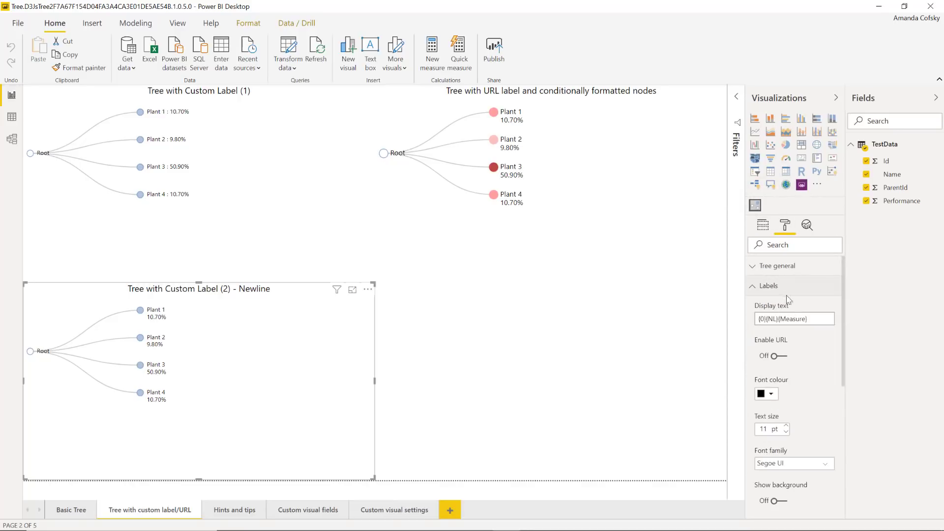
pyautogui.scroll(-3, 785, 378)
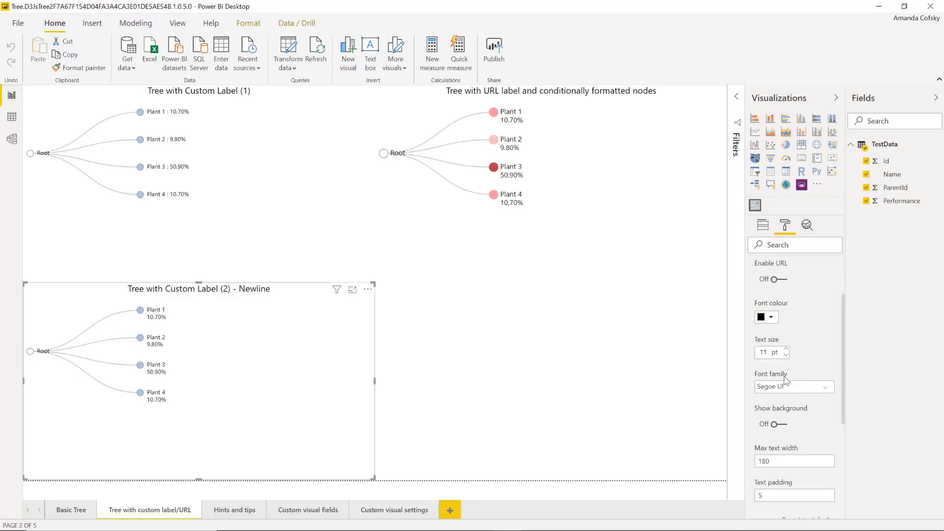
pyautogui.scroll(3, 788, 320)
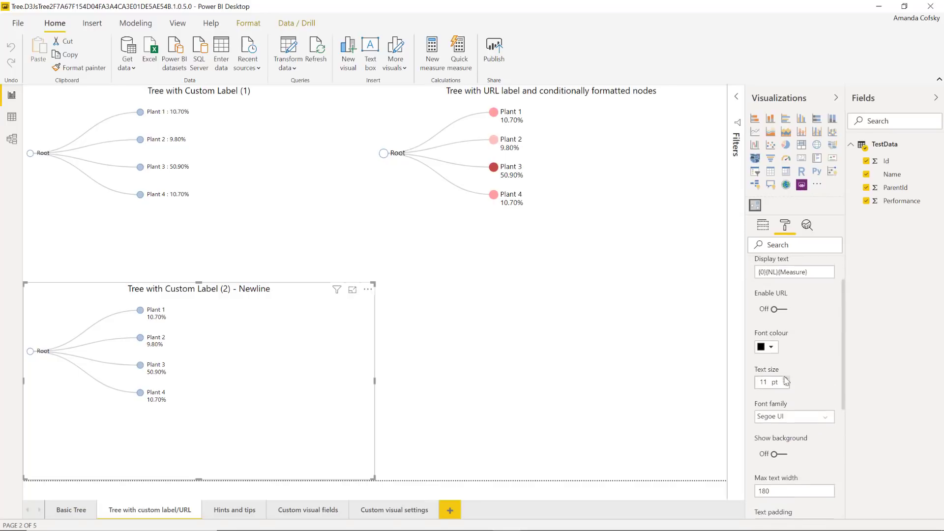
pyautogui.click(789, 269)
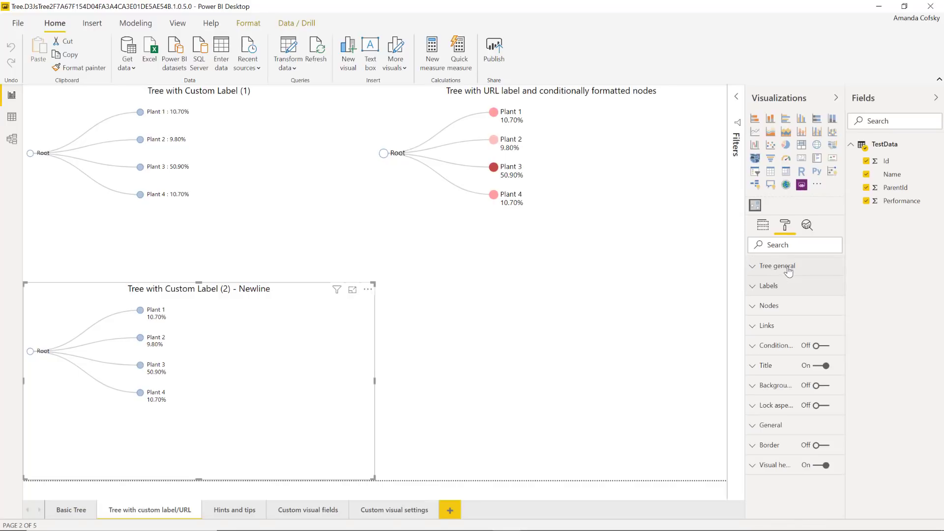
# Review the tree's Nodes settings, then its Links: 1.5 thickness and Curved line type.
pyautogui.click(769, 309)
pyautogui.scroll(-4, 777, 364)
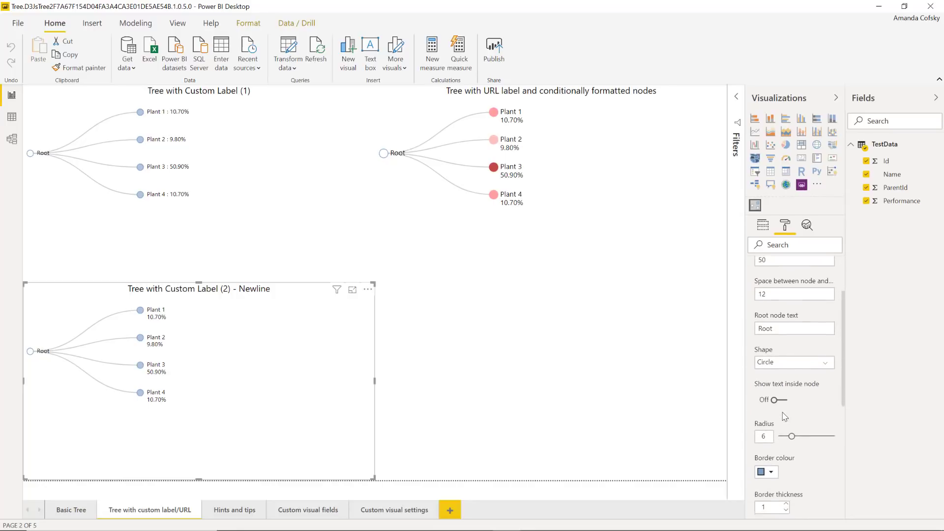
pyautogui.scroll(-2, 785, 416)
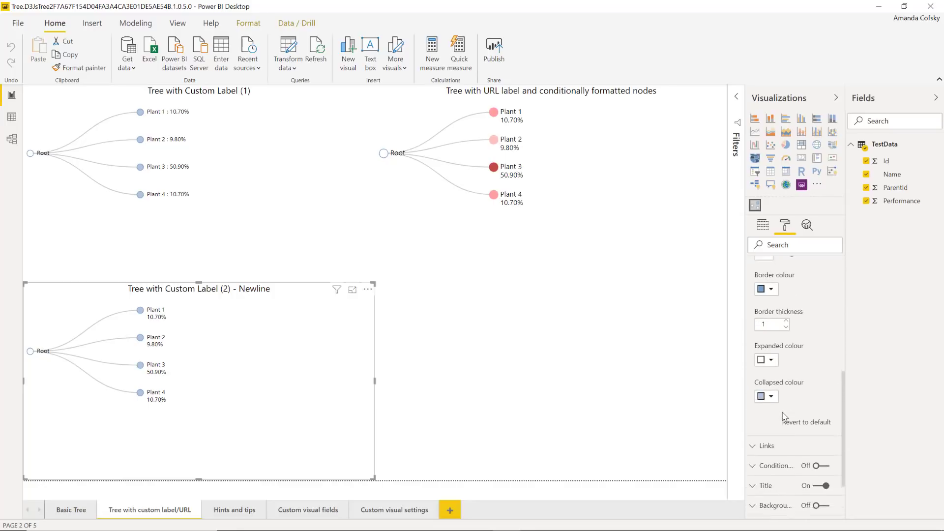
pyautogui.scroll(6, 785, 416)
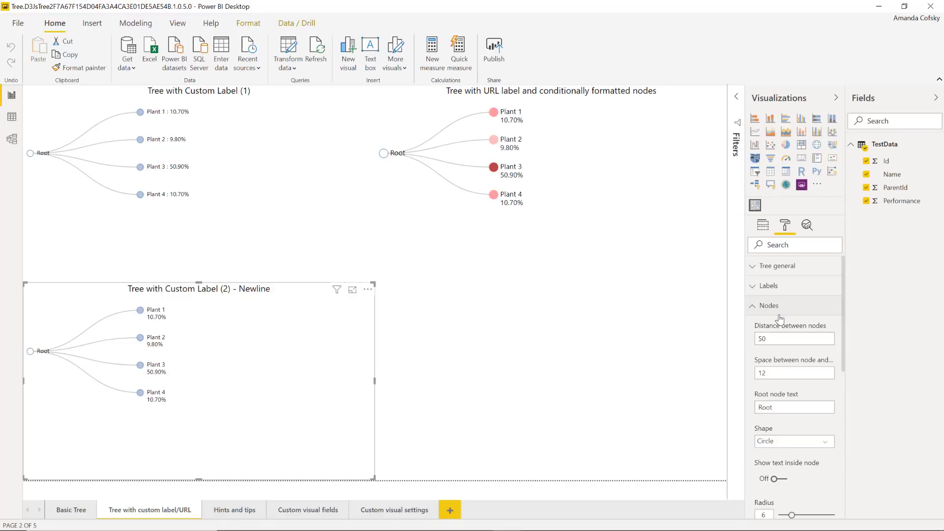
pyautogui.click(777, 311)
pyautogui.click(770, 327)
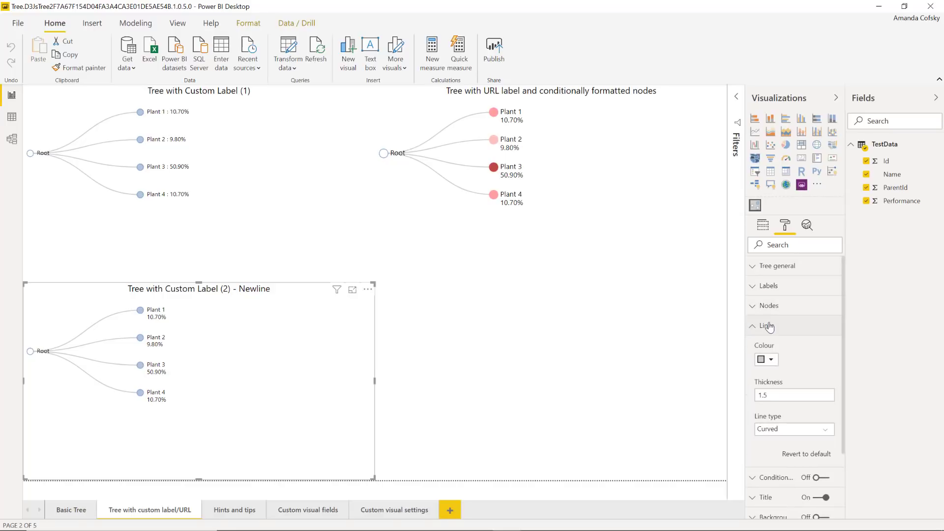